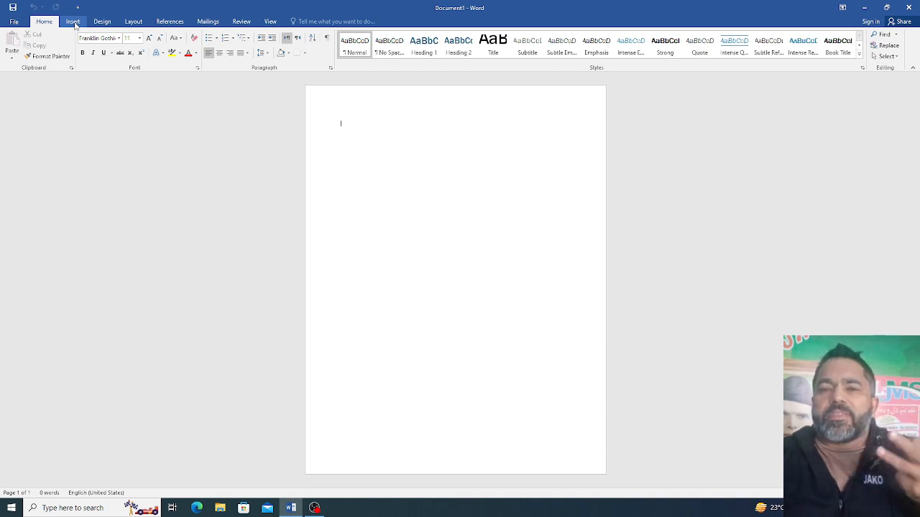
# - Insert a table with 10 columns and 8 rows in the blank document
pyautogui.click(74, 21)
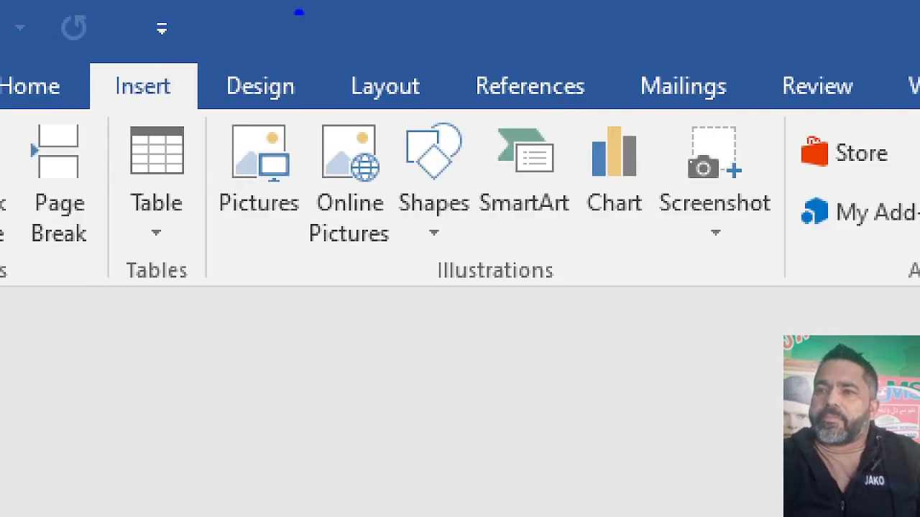
pyautogui.moveTo(90, 45)
pyautogui.mouseDown()
pyautogui.moveTo(84, 136)
pyautogui.moveTo(107, 241)
pyautogui.moveTo(187, 272)
pyautogui.moveTo(188, 85)
pyautogui.moveTo(124, 13)
pyautogui.moveTo(92, 44)
pyautogui.mouseUp()
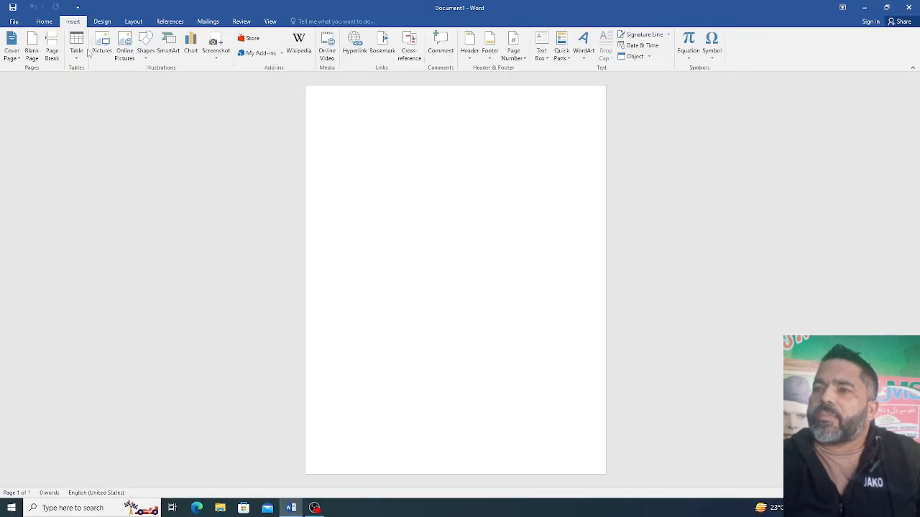
pyautogui.click(83, 52)
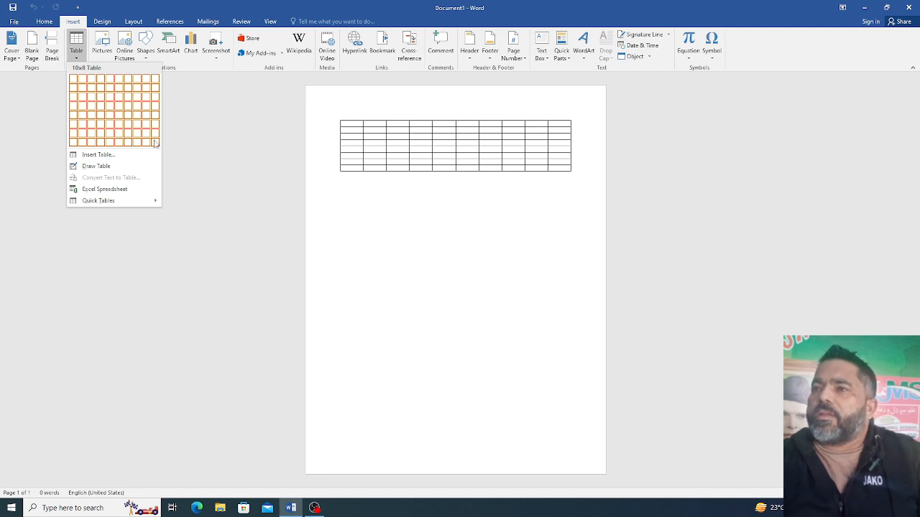
pyautogui.click(155, 143)
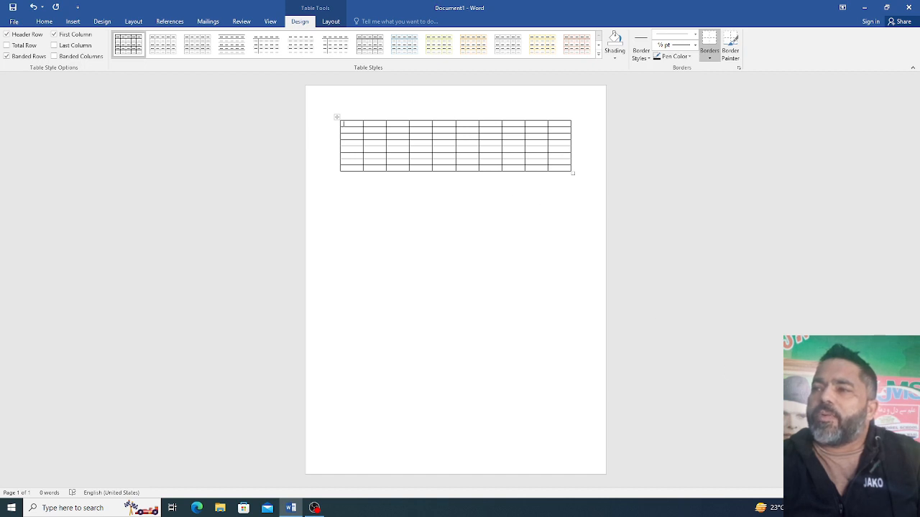
# - Fill the table's cells with random placeholder text such as AKLDSF, JL, KL and JLK, starting in the second row
pyautogui.moveTo(855, 493); pyautogui.dragTo(865, 493)
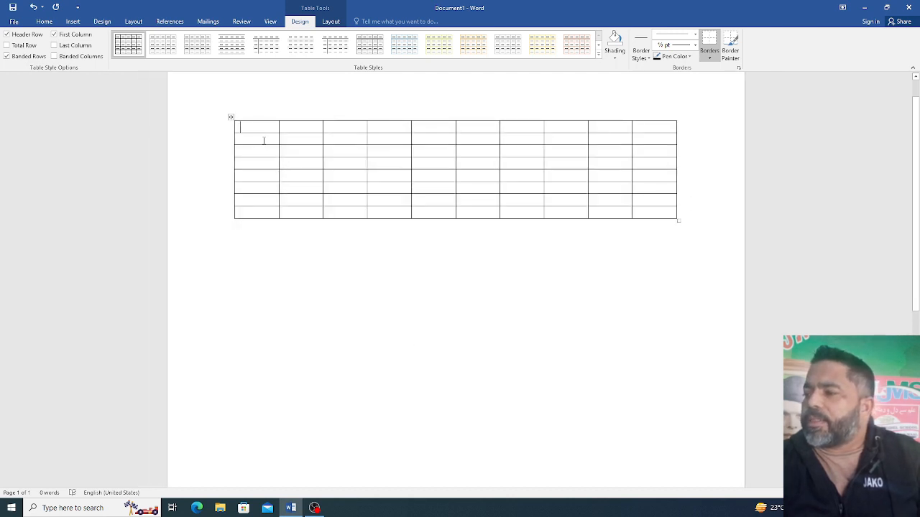
pyautogui.write('AKLDSF\tJL\tKL\tJLK\tJL\tJLK\tJLK\tJHJ')
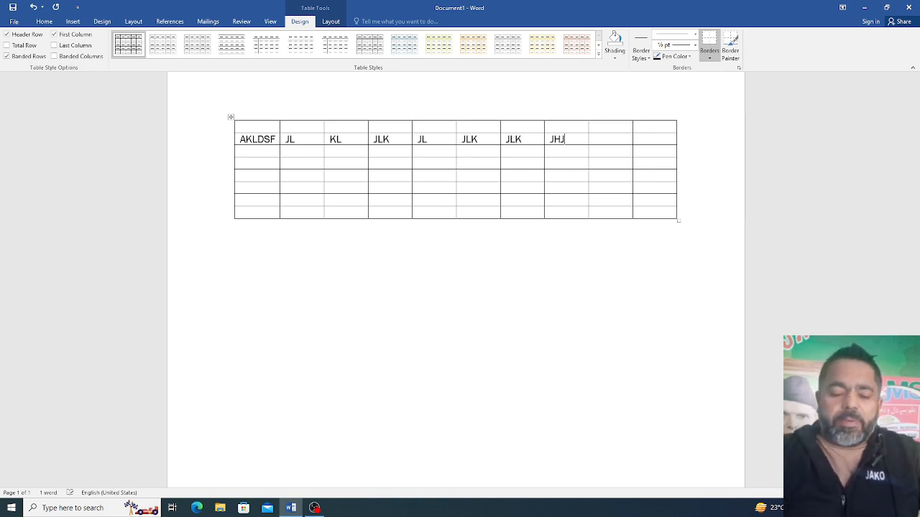
pyautogui.write('\tJKHJK\tHJKH\tJKHKJH\tKJHKJH\tKJHKJ\tHKJHKJ\tHJK\tHKHJK\tJH\tJKH\tJKHJKH\t\tJKHJK\tH\tJKH\tJKH\tJKH\tJKH\tKJ\tHKJ\tHK\tJH\tKJH\tKJH\tKJ\tHJK\tH\tJKHJK\tH\tJKH\tJKH\tJKH\tJKH\tJK\tHJK\tHJK\tHK\tJH\tJKH\tJKH\tJKH\tJKH\tJKH\tJKH\tJKH\tJKH\tJK\tJK\tHJK\tH\tJK\tJK\tJKH\tJKH\tJKH\tKJ\tHKJ\tHJK\tH\tHJ\tJKHK')
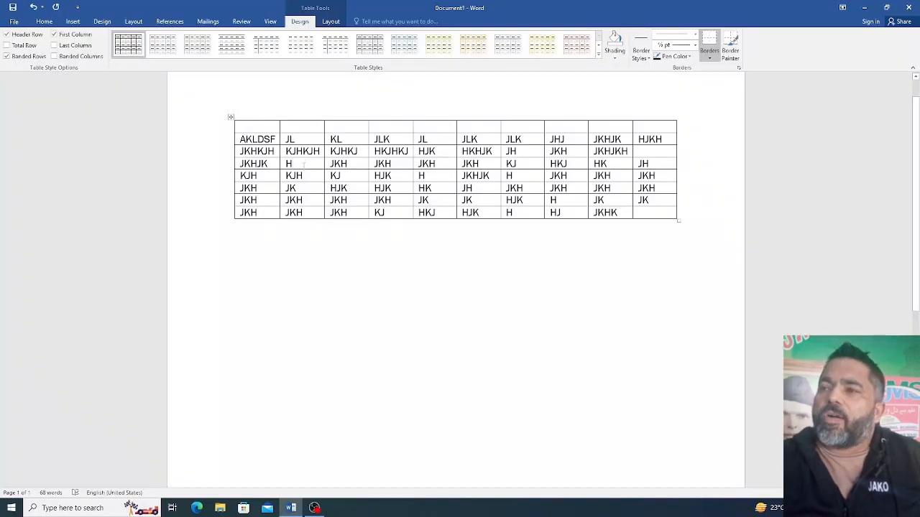
# - Enable a preferred width of 0.3 inches for the whole table in its properties
pyautogui.rightClick(300, 164)
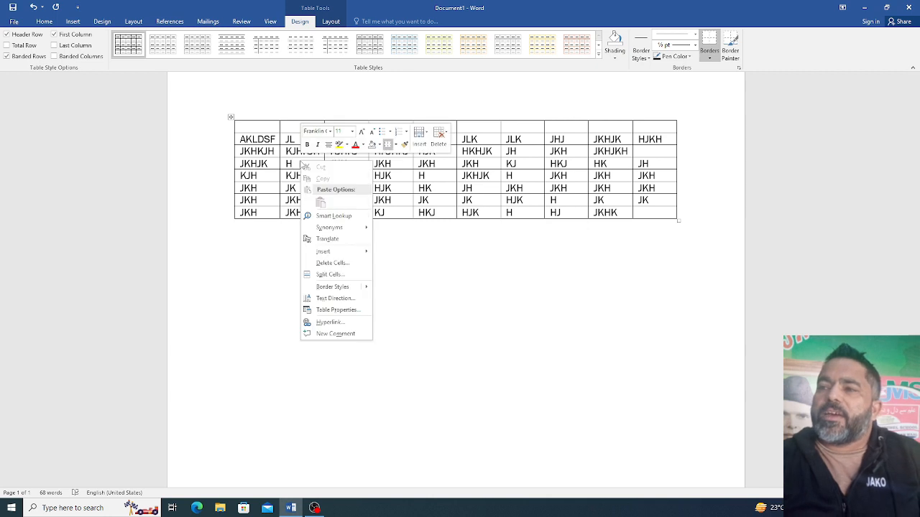
pyautogui.click(336, 311)
pyautogui.moveTo(260, 99); pyautogui.dragTo(403, 139)
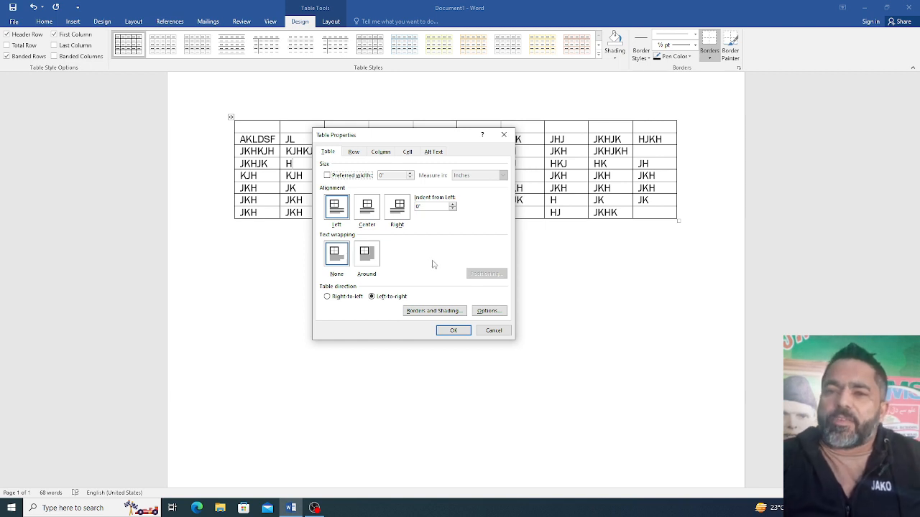
pyautogui.click(327, 175)
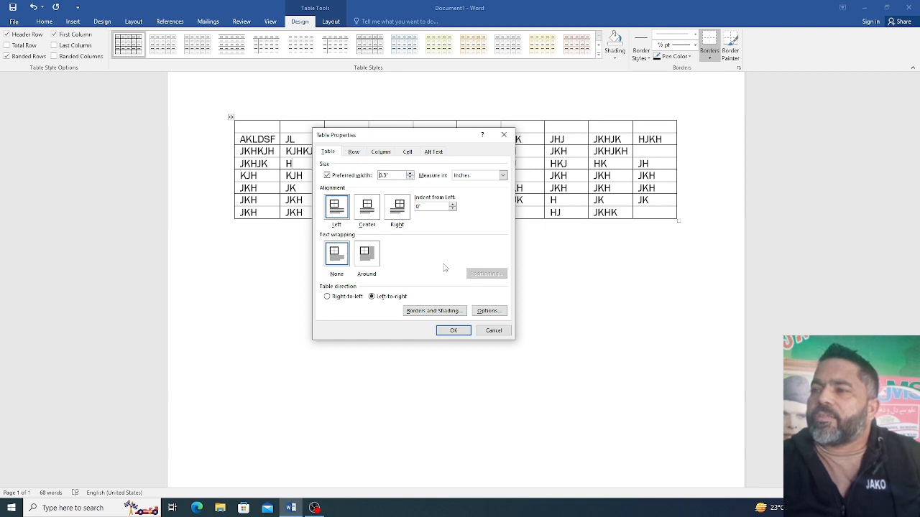
pyautogui.click(454, 330)
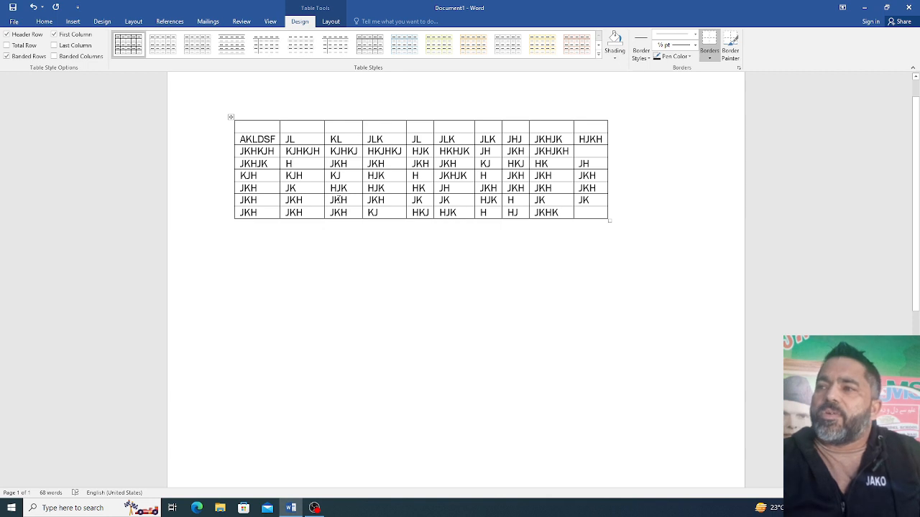
# - Try a specified height of at least 1.5 inches for the table's fourth row, and undo it
pyautogui.rightClick(308, 165)
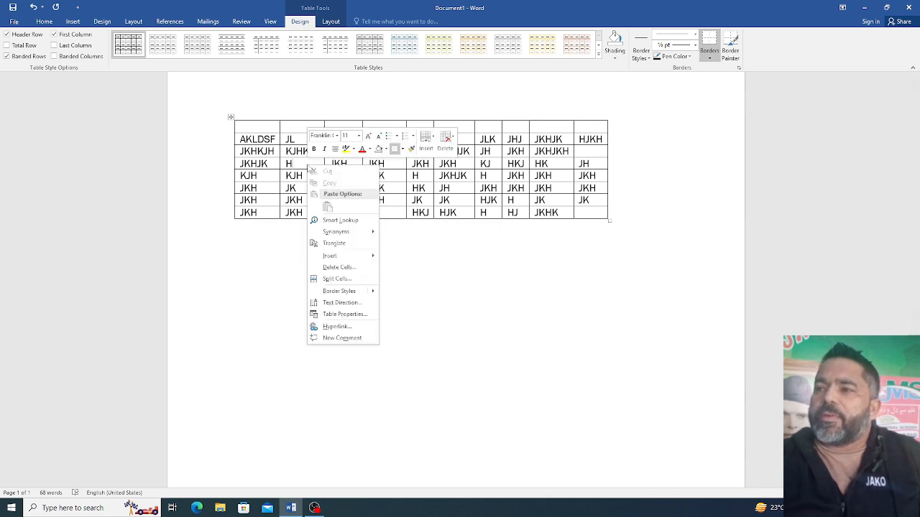
pyautogui.click(345, 315)
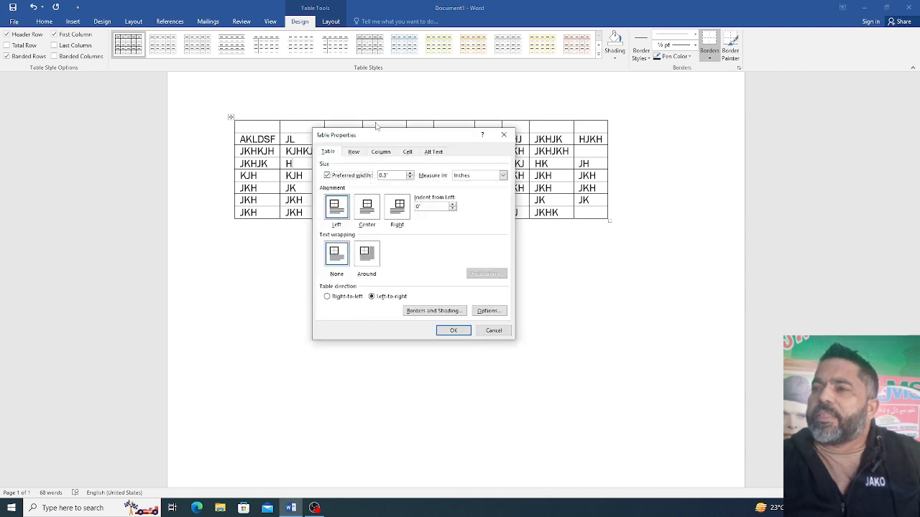
pyautogui.moveTo(373, 132); pyautogui.dragTo(389, 114)
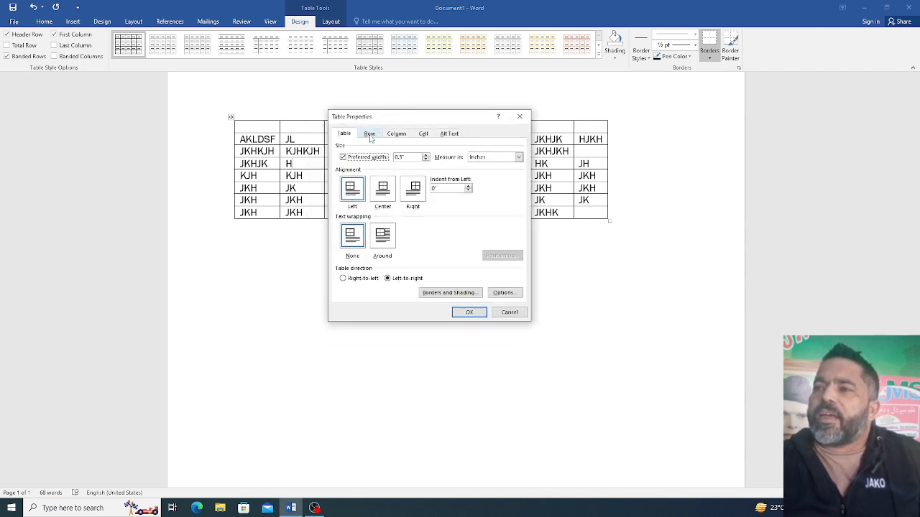
pyautogui.click(370, 135)
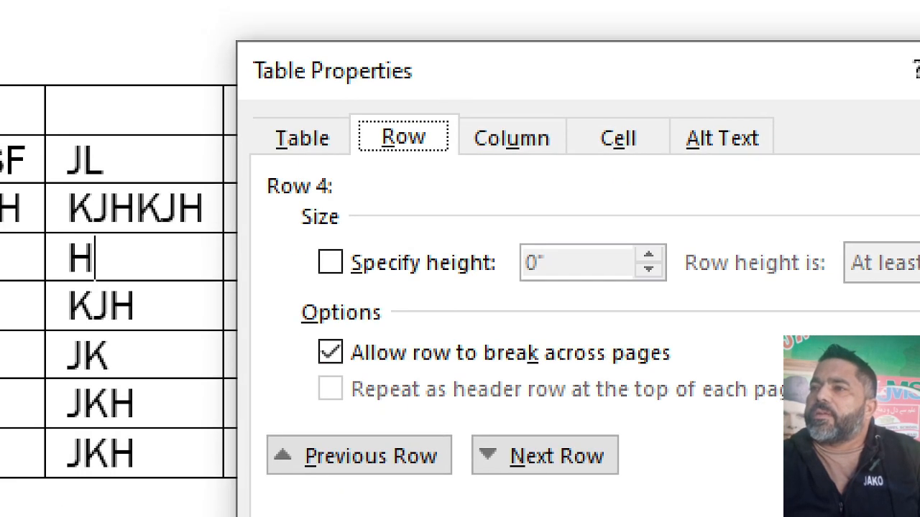
pyautogui.moveTo(359, 111)
pyautogui.mouseDown()
pyautogui.moveTo(361, 141)
pyautogui.moveTo(500, 144)
pyautogui.moveTo(363, 92)
pyautogui.moveTo(360, 123)
pyautogui.mouseUp()
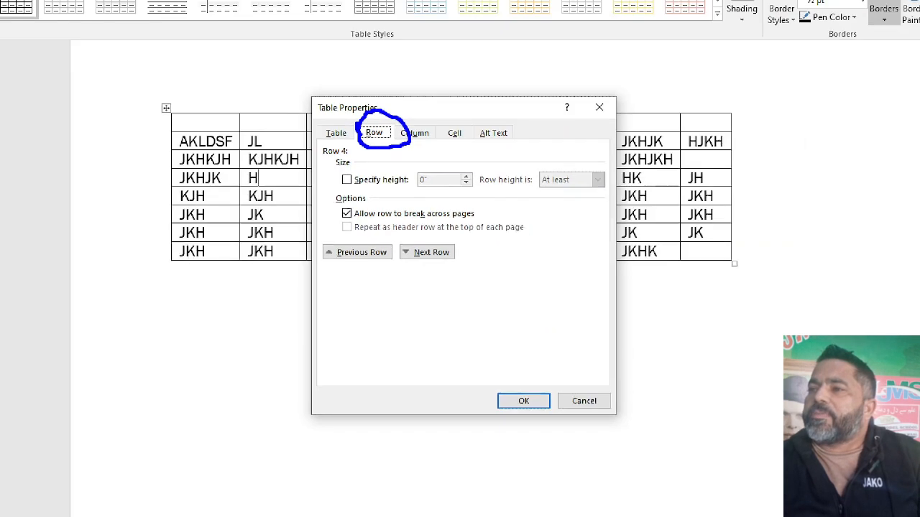
pyautogui.moveTo(348, 170)
pyautogui.mouseDown()
pyautogui.moveTo(336, 186)
pyautogui.moveTo(359, 171)
pyautogui.moveTo(346, 175)
pyautogui.mouseUp()
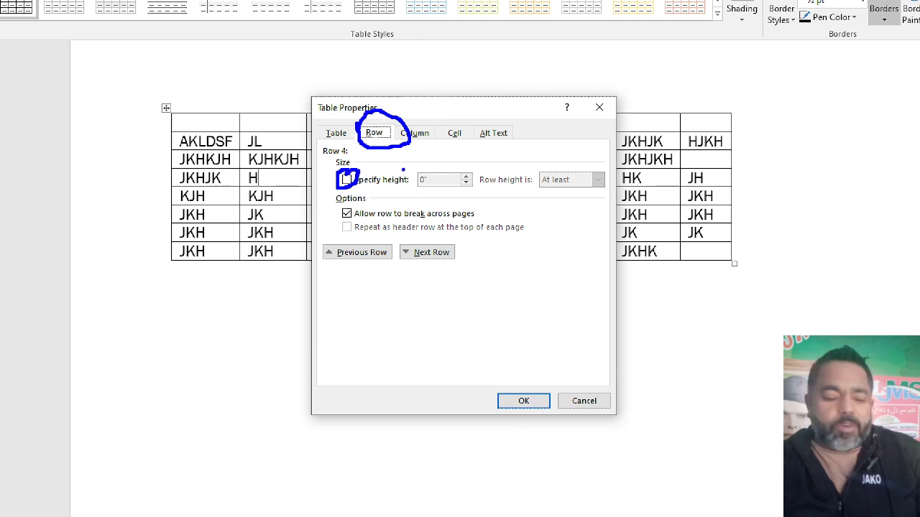
pyautogui.moveTo(407, 196)
pyautogui.mouseDown()
pyautogui.moveTo(469, 182)
pyautogui.moveTo(487, 163)
pyautogui.mouseUp()
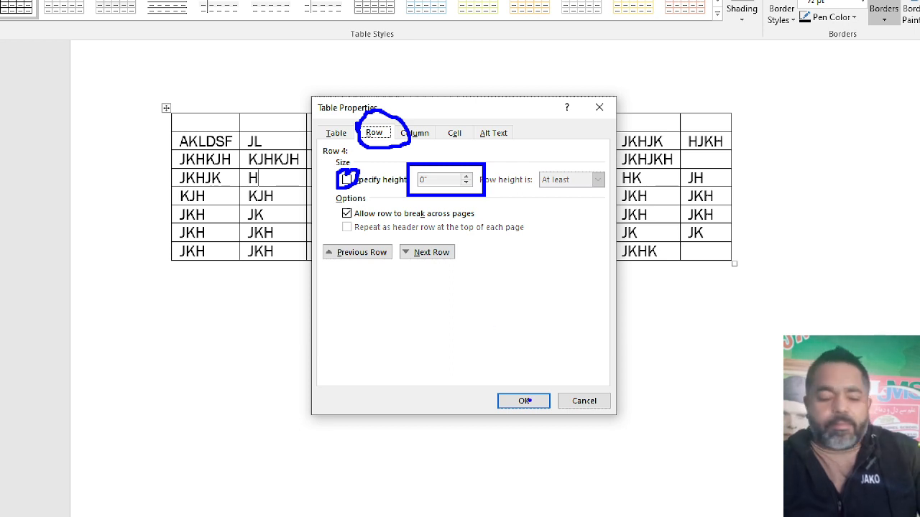
pyautogui.press('Escape')
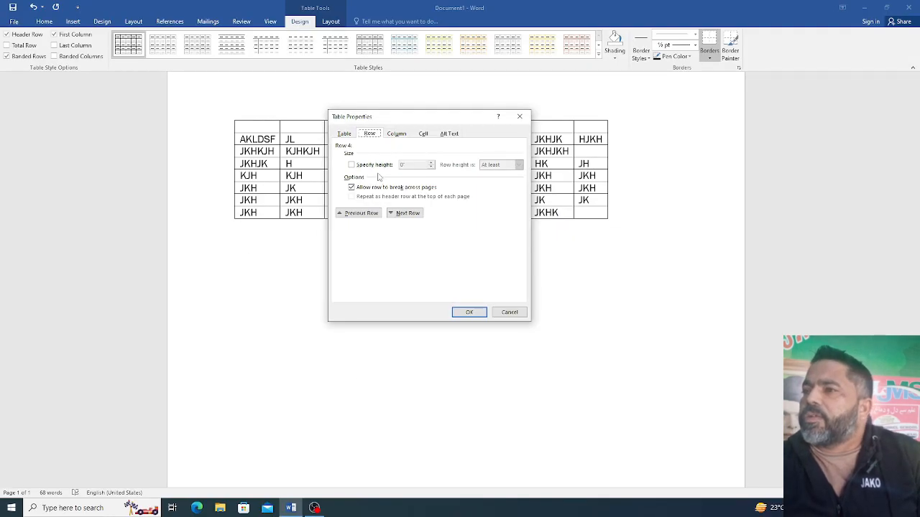
pyautogui.click(352, 166)
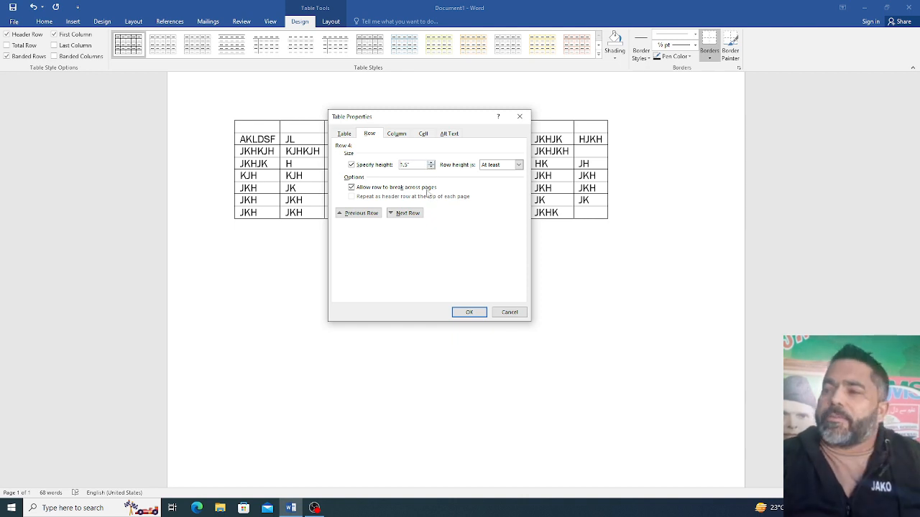
pyautogui.click(467, 313)
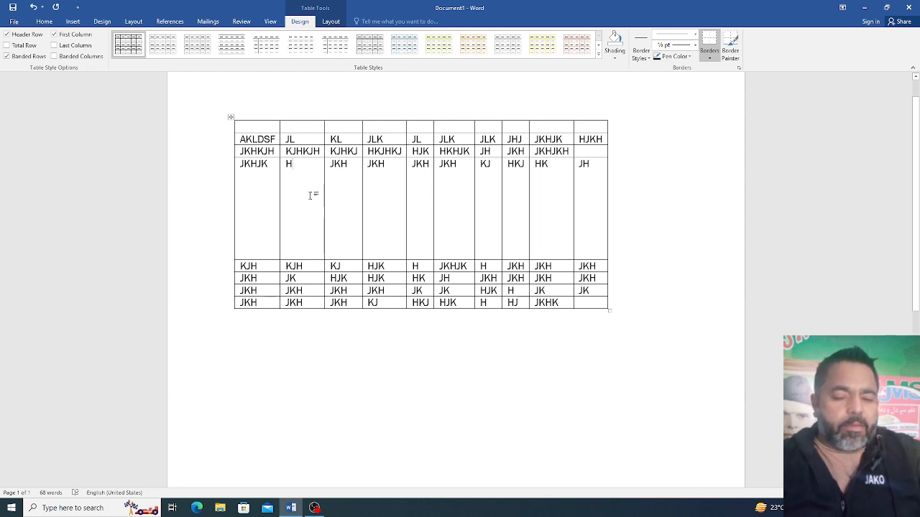
pyautogui.hotkey('ctrl', 'z')
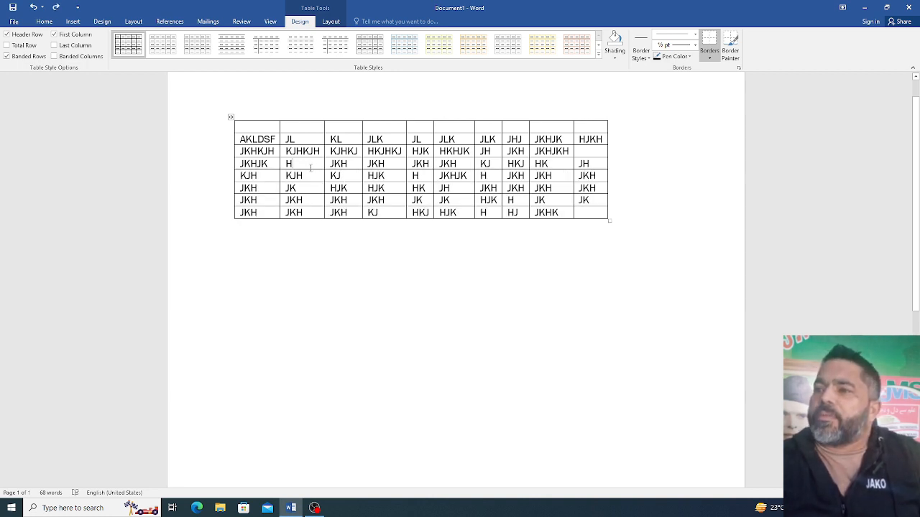
# - Try a specified height of at least 1 inch for the table's fourth row, and undo it
pyautogui.rightClick(311, 168)
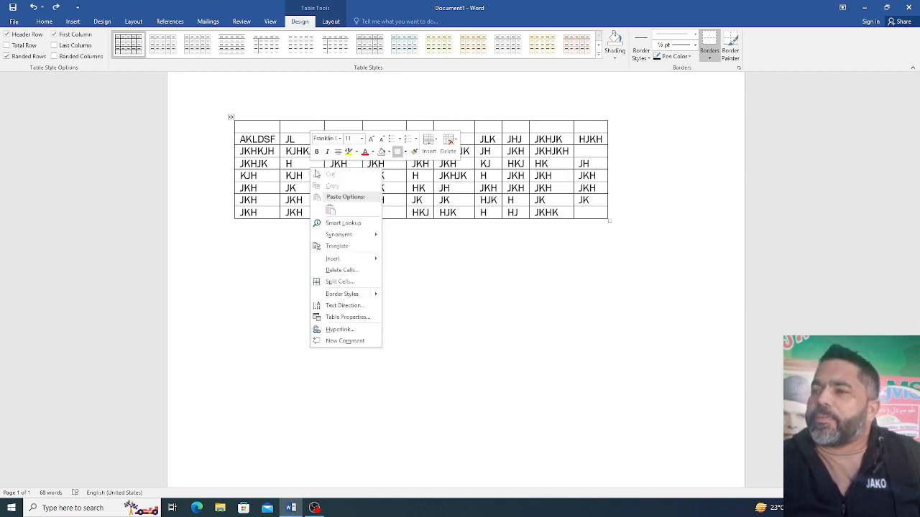
pyautogui.click(344, 317)
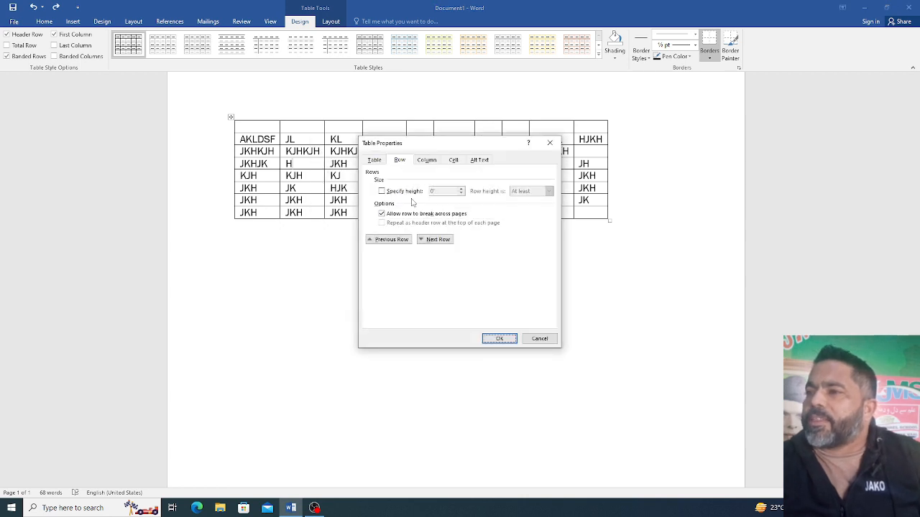
pyautogui.click(381, 191)
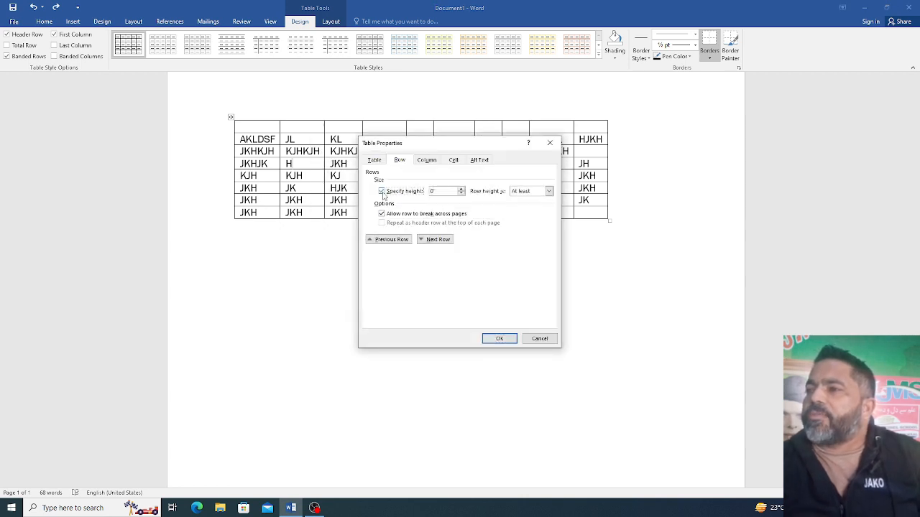
pyautogui.click(461, 189)
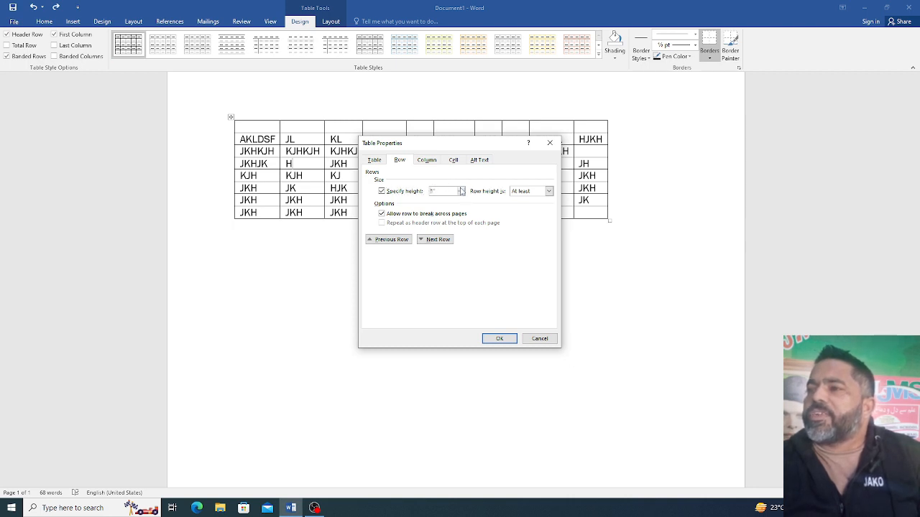
pyautogui.click(498, 338)
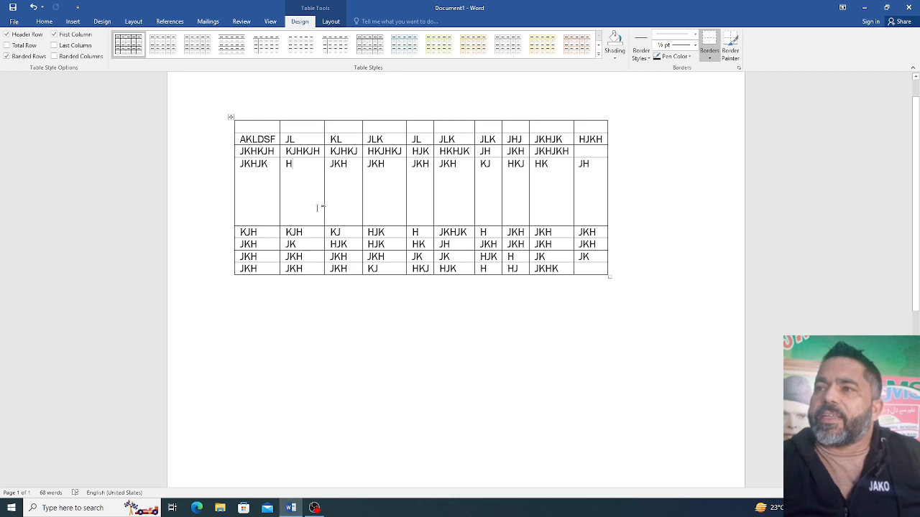
pyautogui.hotkey('ctrl', 'z')
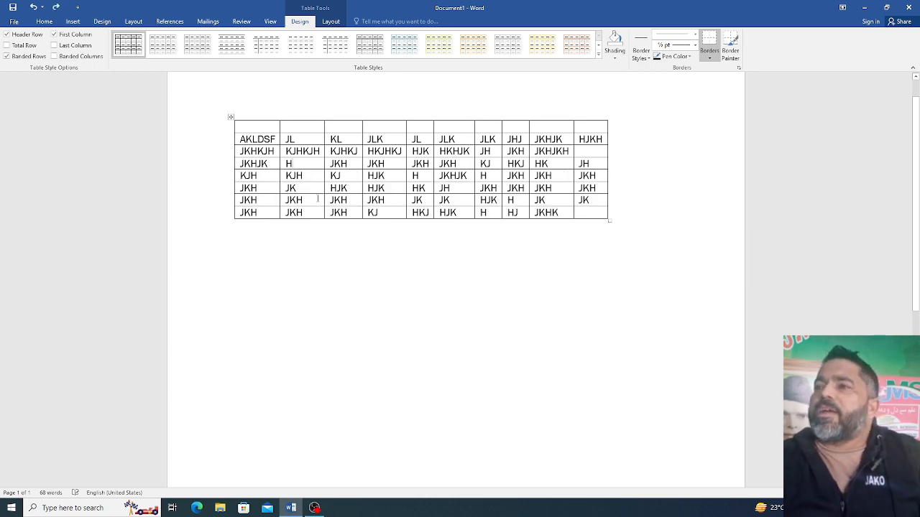
# - Set the preferred width of the table's second column to 1.2 inches
pyautogui.rightClick(317, 163)
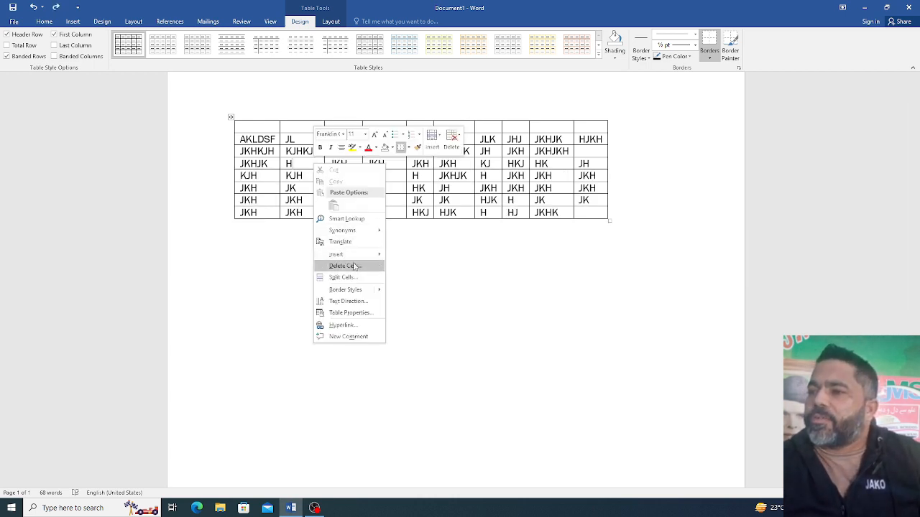
pyautogui.click(351, 313)
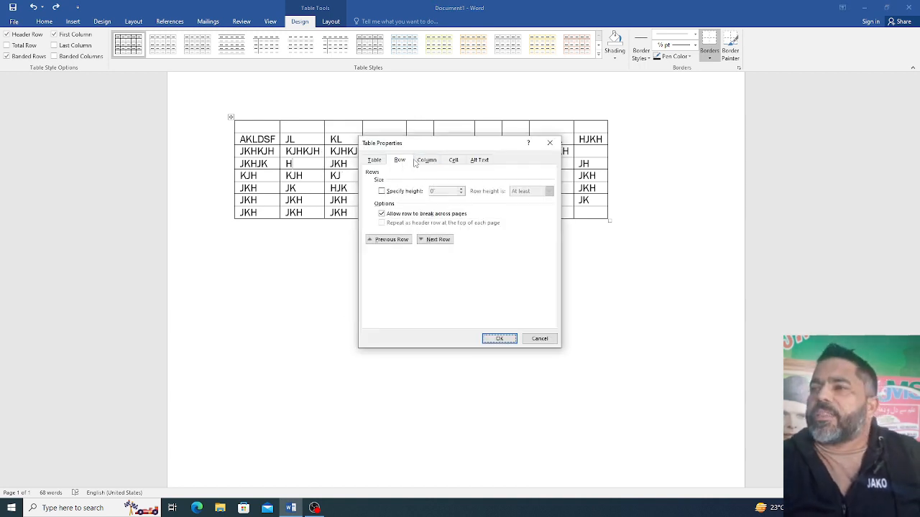
pyautogui.click(427, 162)
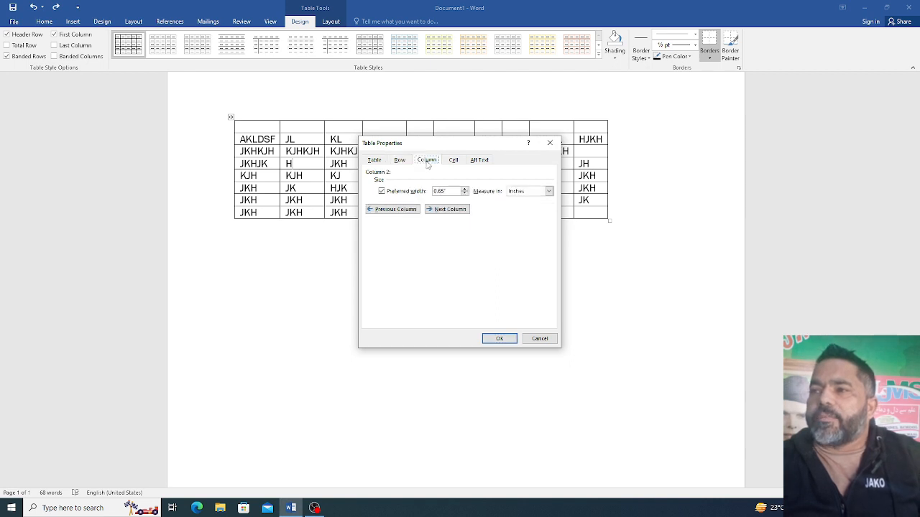
pyautogui.click(466, 190)
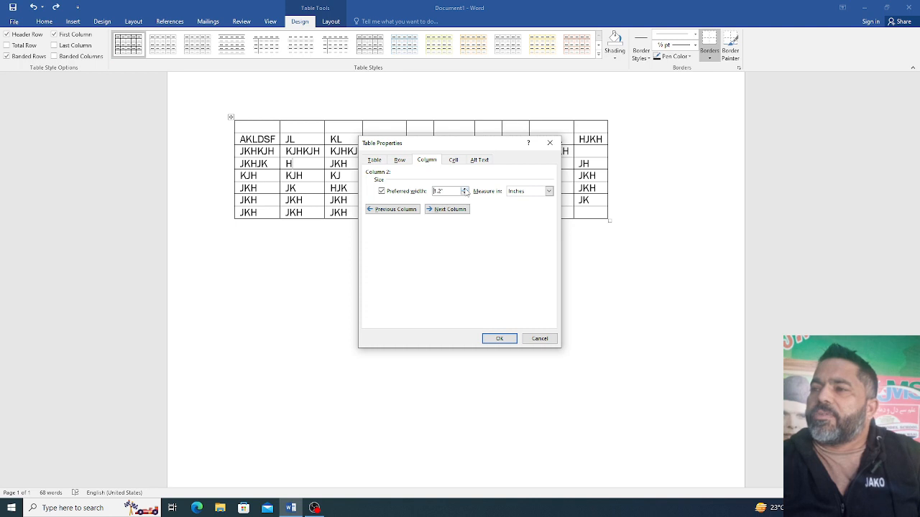
pyautogui.click(499, 338)
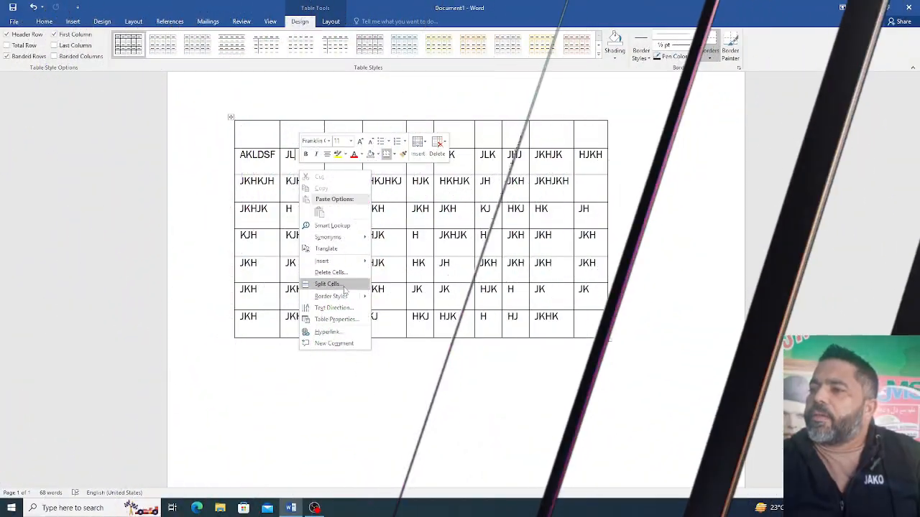
# - Check the column width settings in the table's properties and close the dialog
pyautogui.click(348, 319)
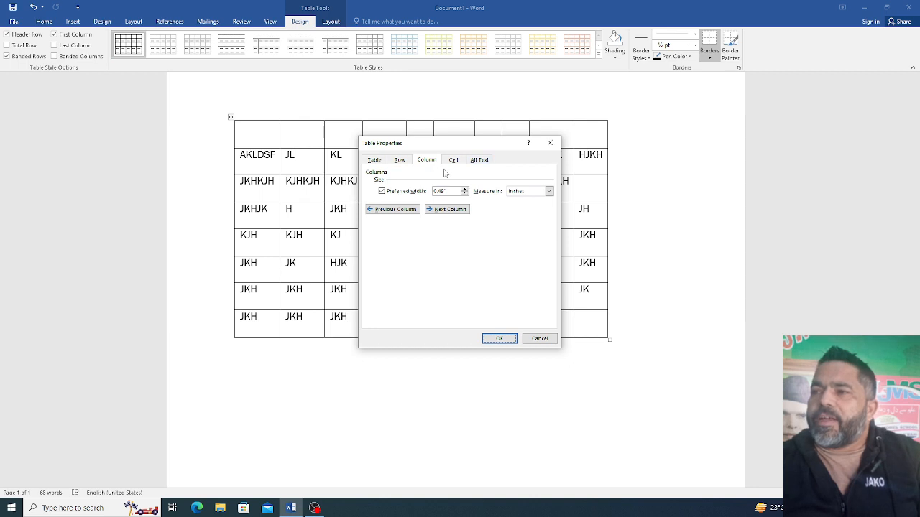
pyautogui.click(499, 338)
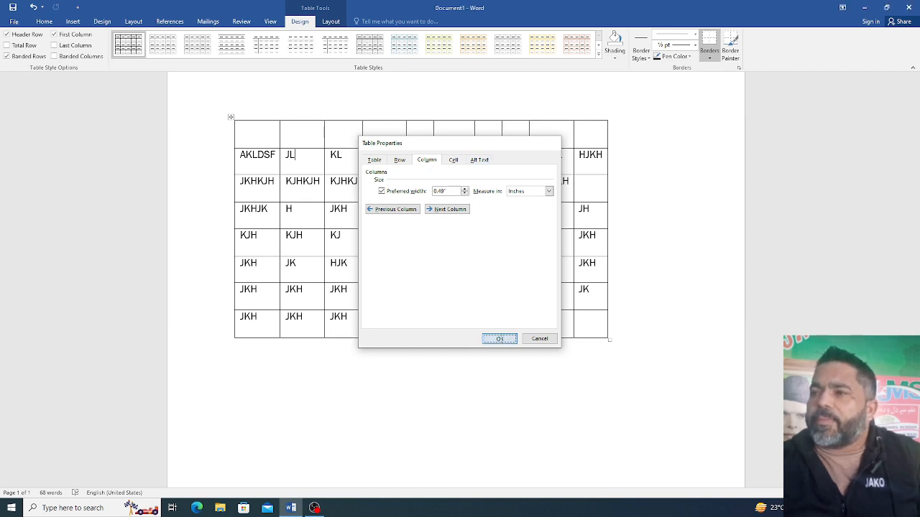
# - Review the second column's preferred width settings in the table properties and dismiss the cell options
pyautogui.rightClick(303, 166)
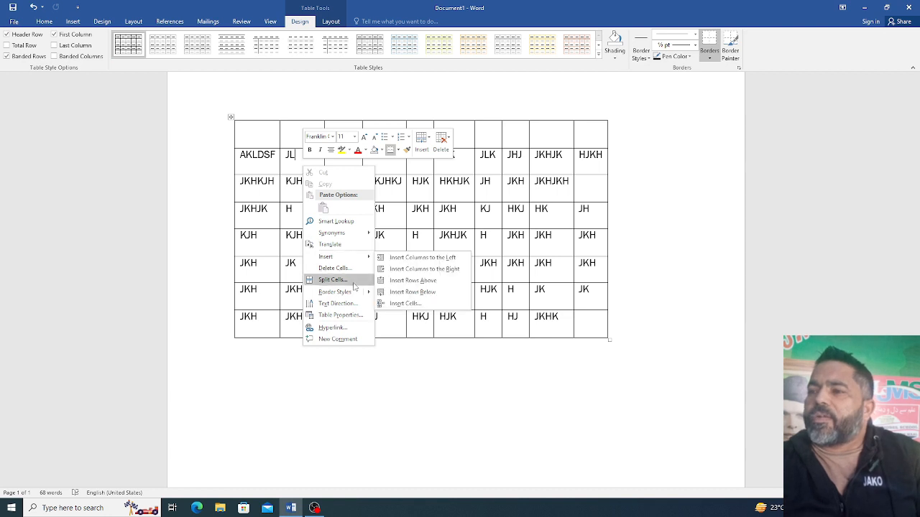
pyautogui.click(335, 318)
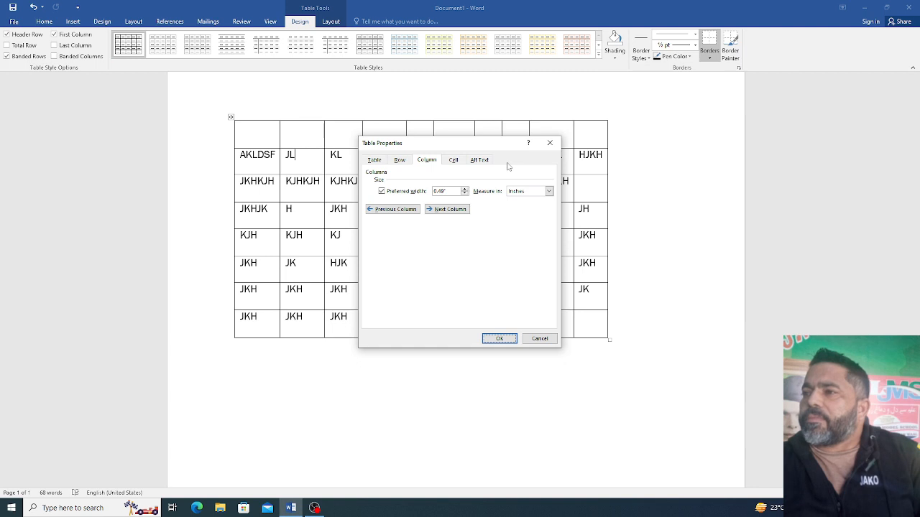
pyautogui.click(549, 143)
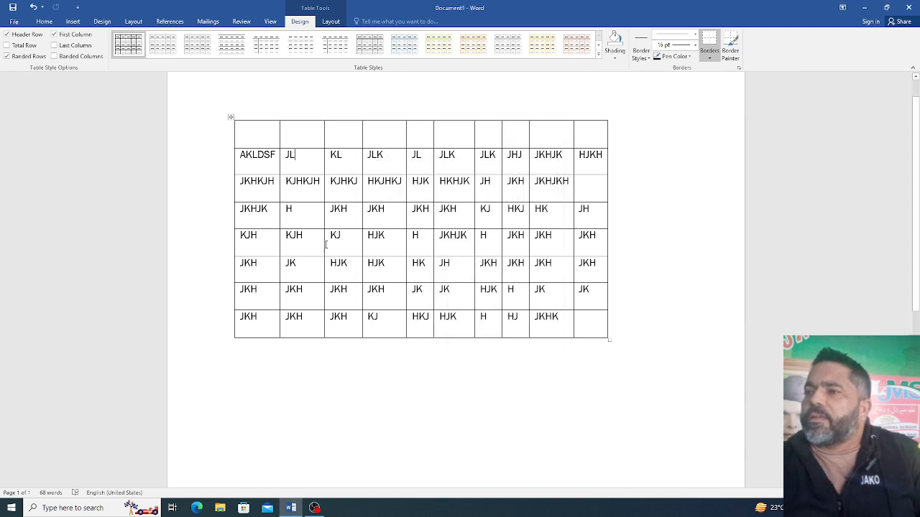
pyautogui.rightClick(314, 191)
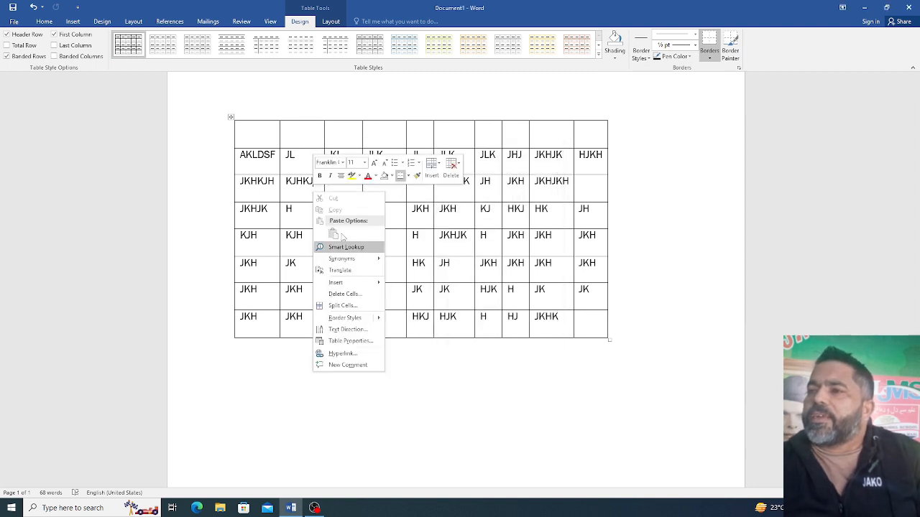
pyautogui.click(367, 138)
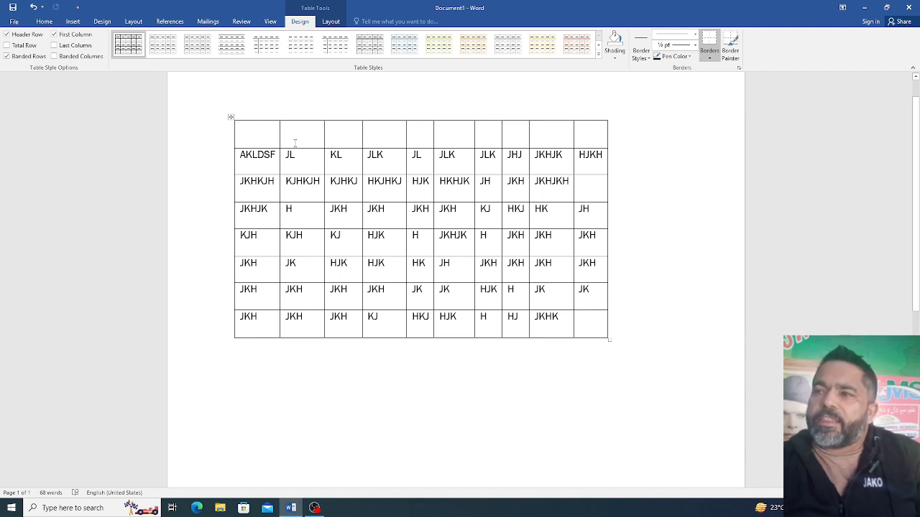
# - Merge the second, third and fourth cells of the table's first row into one cell
pyautogui.moveTo(297, 136); pyautogui.dragTo(366, 139)
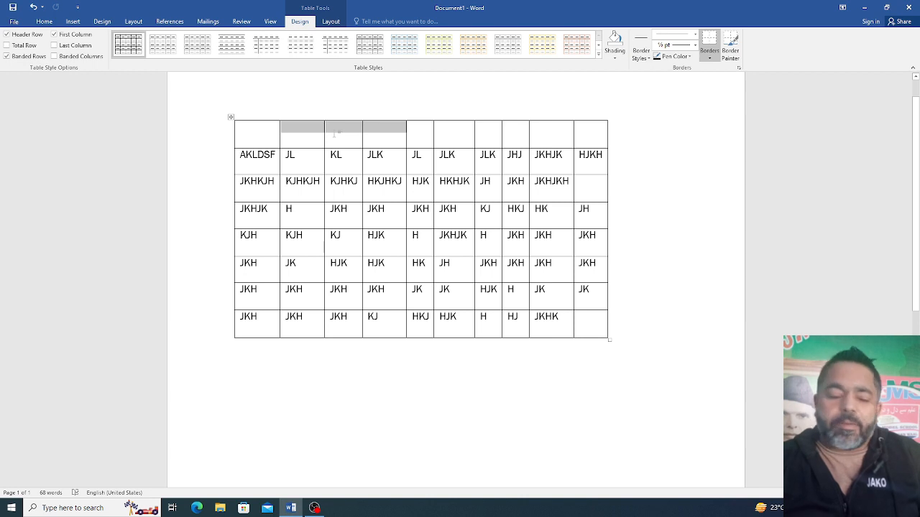
pyautogui.rightClick(334, 134)
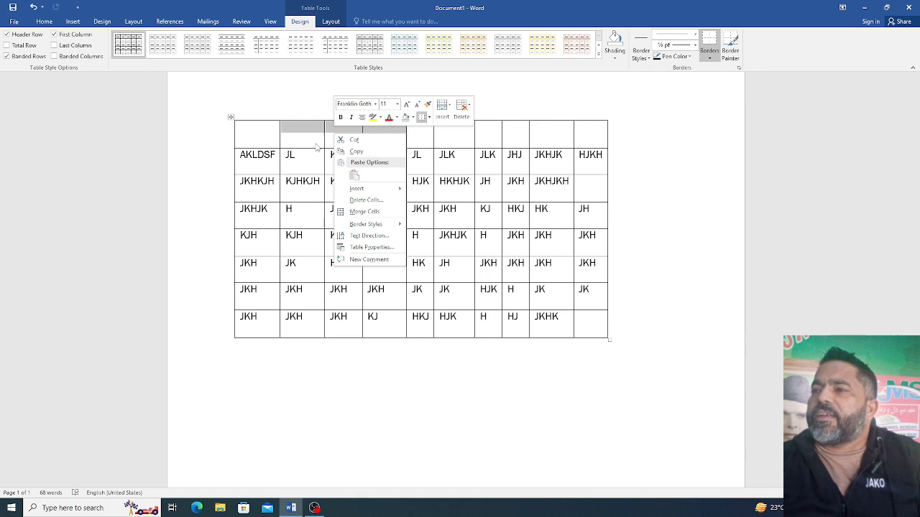
pyautogui.click(386, 211)
pyautogui.click(421, 136)
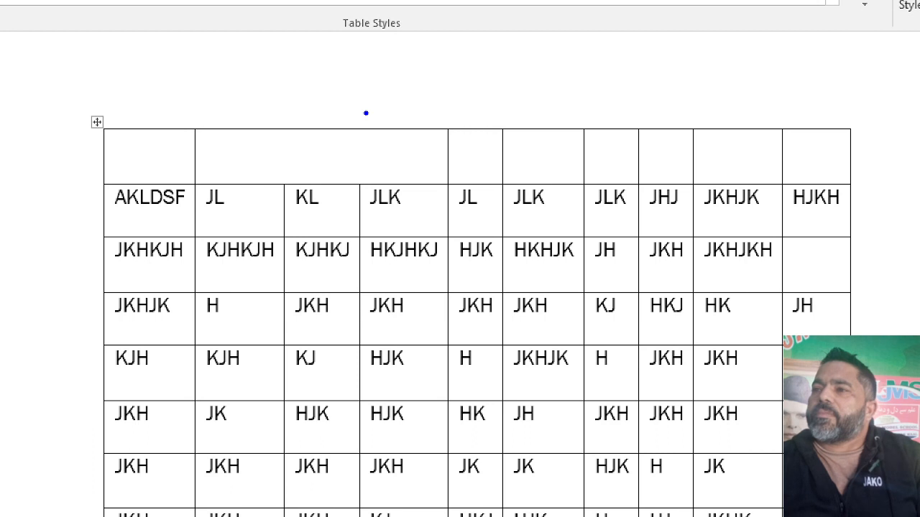
pyautogui.moveTo(360, 94)
pyautogui.mouseDown()
pyautogui.moveTo(213, 86)
pyautogui.moveTo(154, 183)
pyautogui.moveTo(343, 228)
pyautogui.moveTo(489, 199)
pyautogui.moveTo(396, 79)
pyautogui.moveTo(342, 87)
pyautogui.mouseUp()
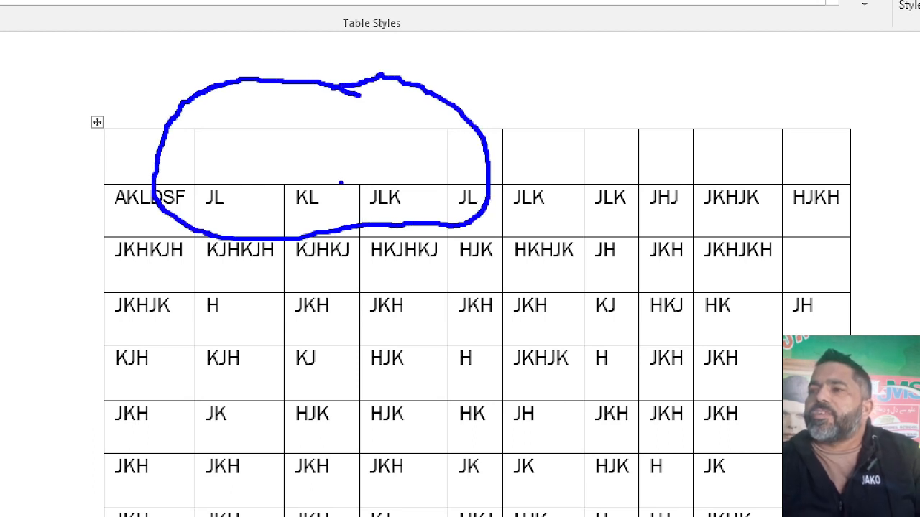
pyautogui.moveTo(284, 117); pyautogui.dragTo(280, 185)
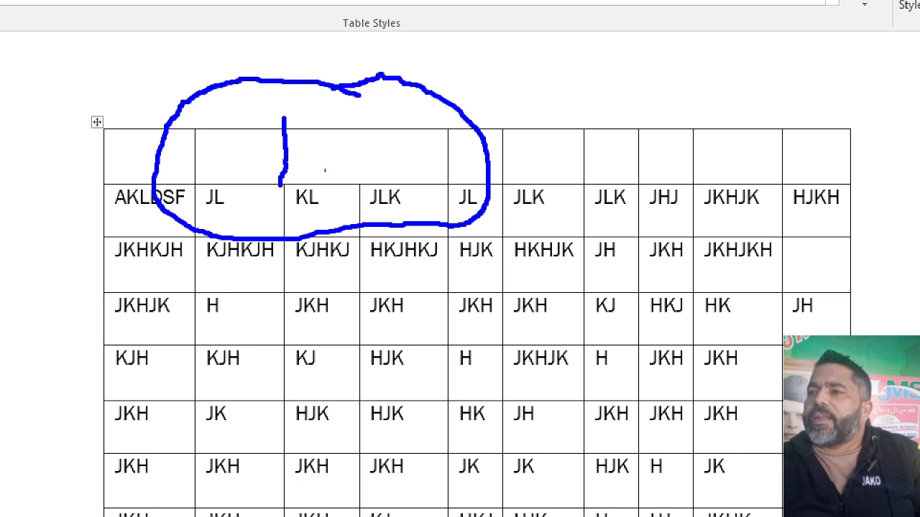
pyautogui.moveTo(355, 118); pyautogui.dragTo(352, 198)
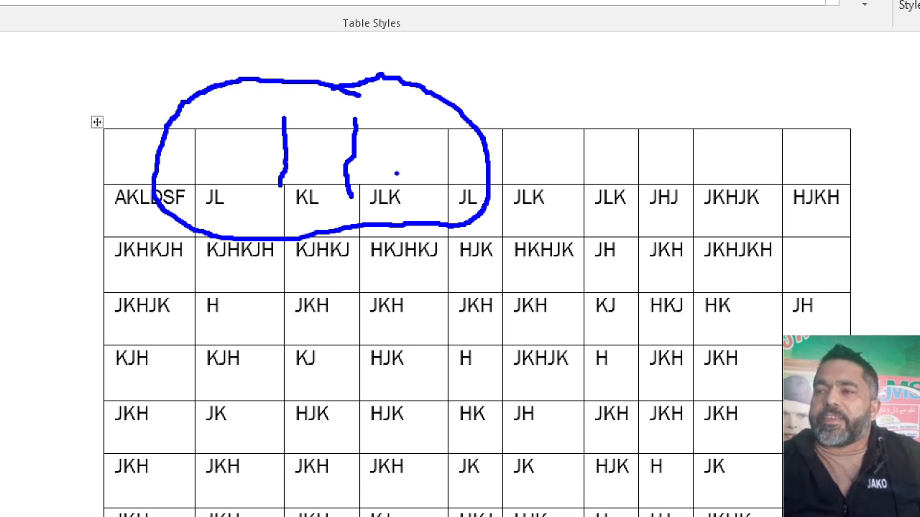
pyautogui.press('Escape')
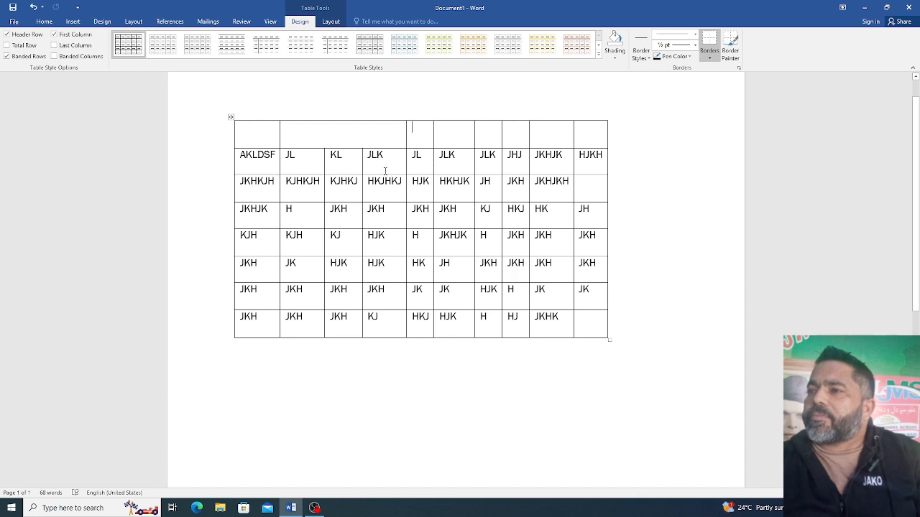
# - Merge the five empty cells above the fifth to ninth columns in the first row
pyautogui.moveTo(426, 142); pyautogui.dragTo(539, 133)
pyautogui.rightClick(549, 133)
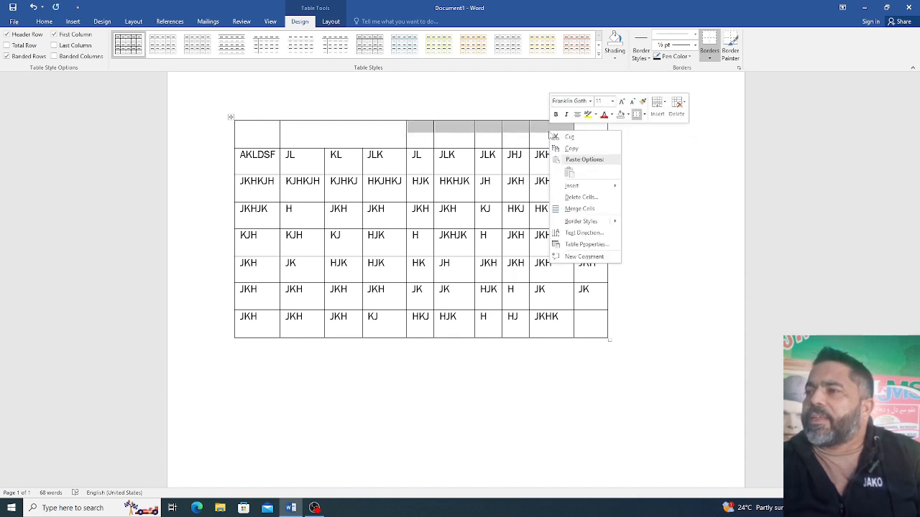
pyautogui.click(581, 209)
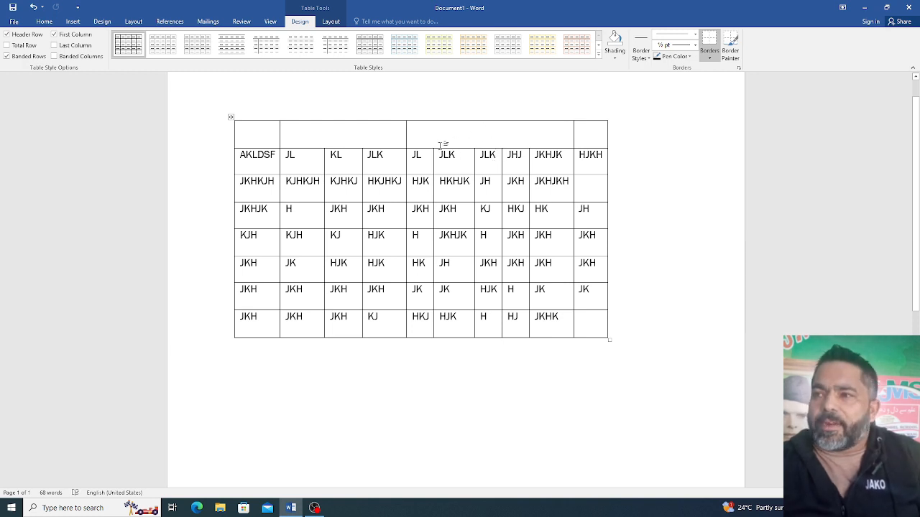
# - Clear the text from the table cell in the fourth row, third column
pyautogui.click(350, 211)
pyautogui.press('BackSpace')
pyautogui.press('BackSpace')
pyautogui.press('BackSpace')
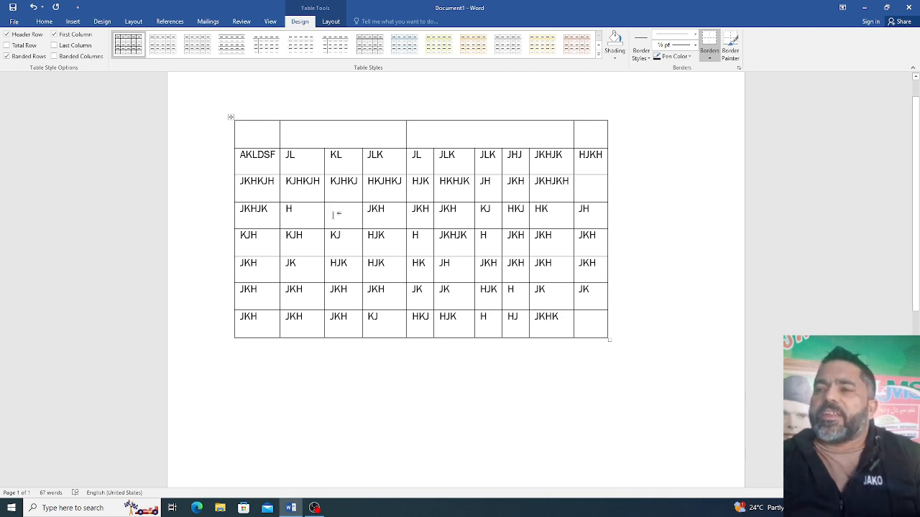
# - Split the empty cell in the fourth row, third column into 3 columns and 3 rows
pyautogui.rightClick(334, 217)
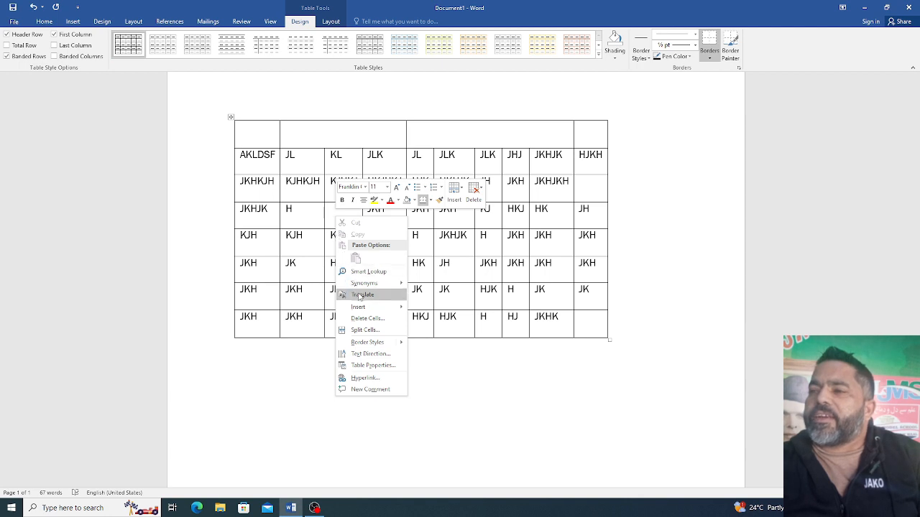
pyautogui.click(366, 330)
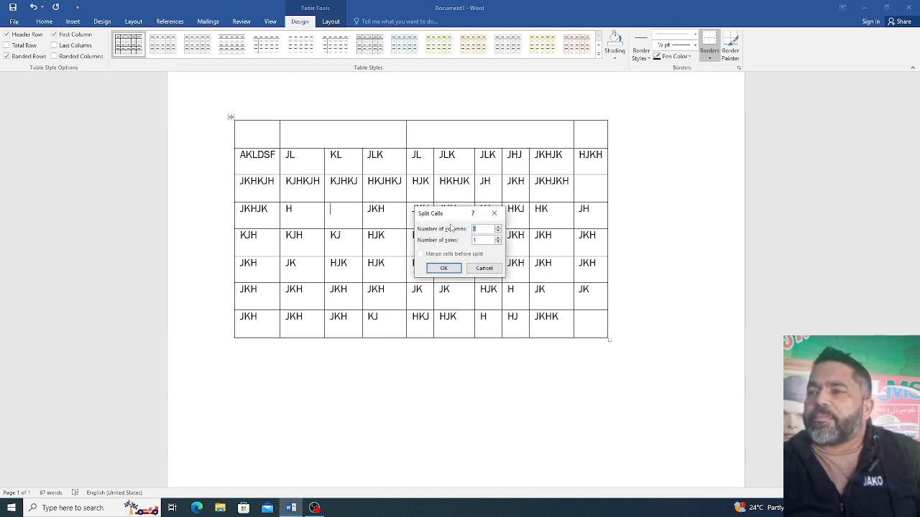
pyautogui.write('4')
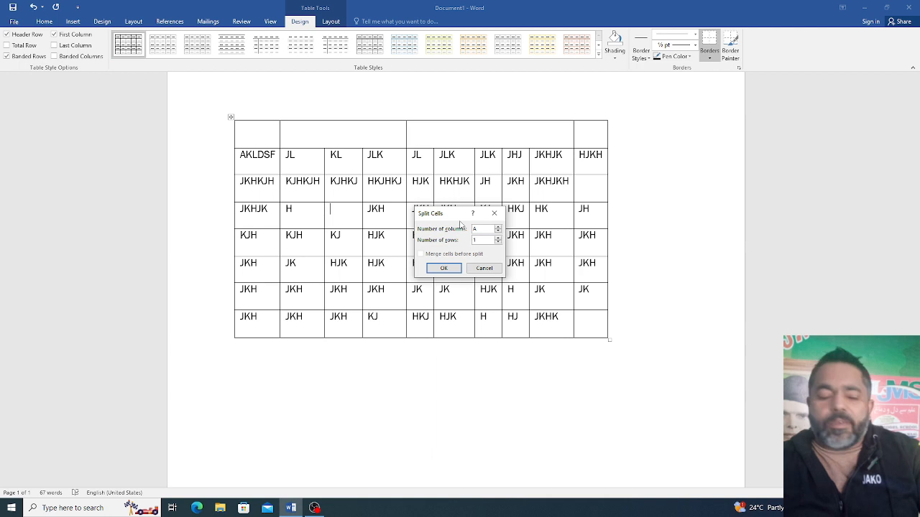
pyautogui.moveTo(449, 217); pyautogui.dragTo(385, 190)
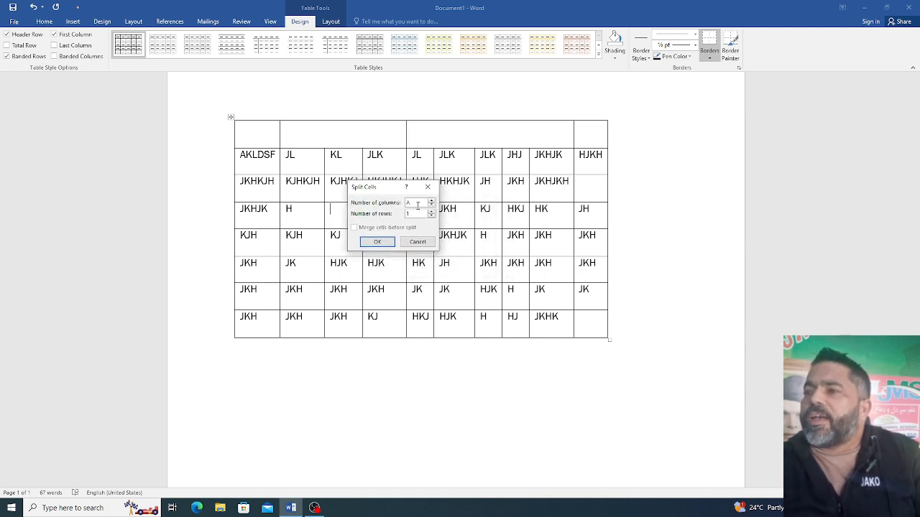
pyautogui.press('BackSpace')
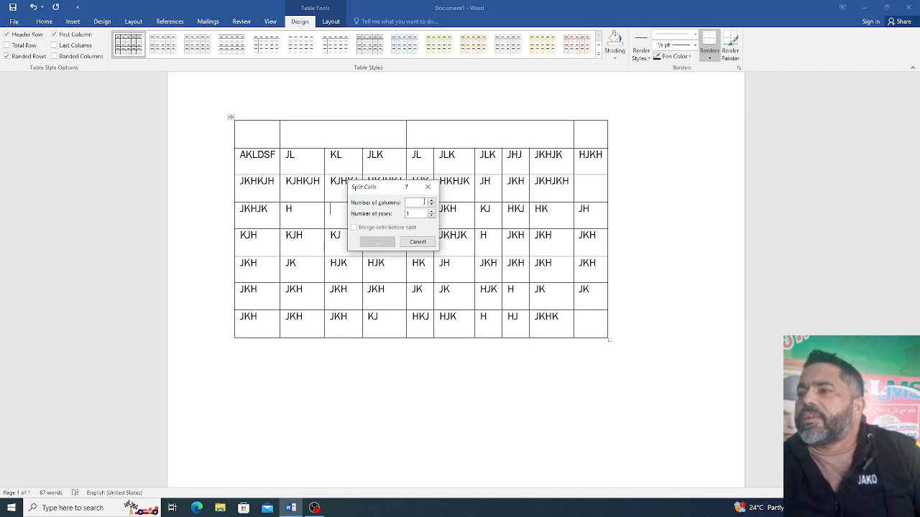
pyautogui.click(431, 201)
pyautogui.click(431, 216)
pyautogui.click(432, 201)
pyautogui.click(431, 212)
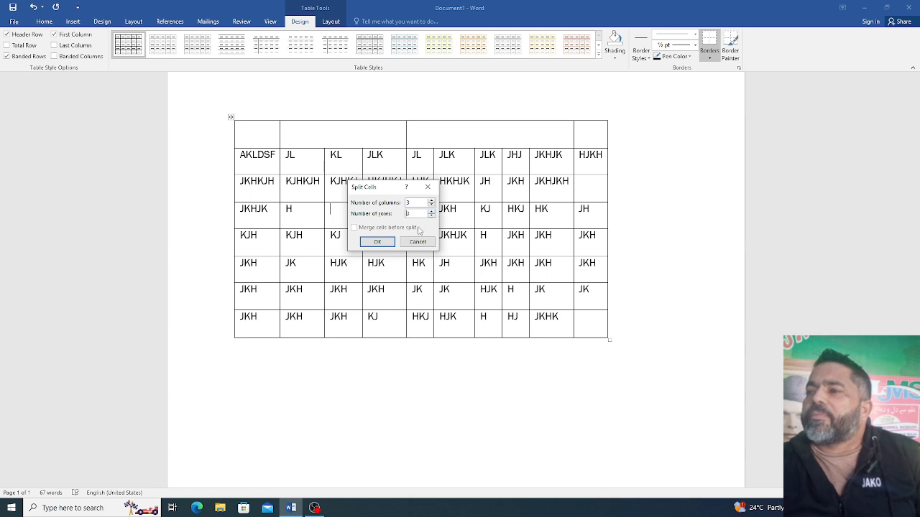
pyautogui.click(382, 240)
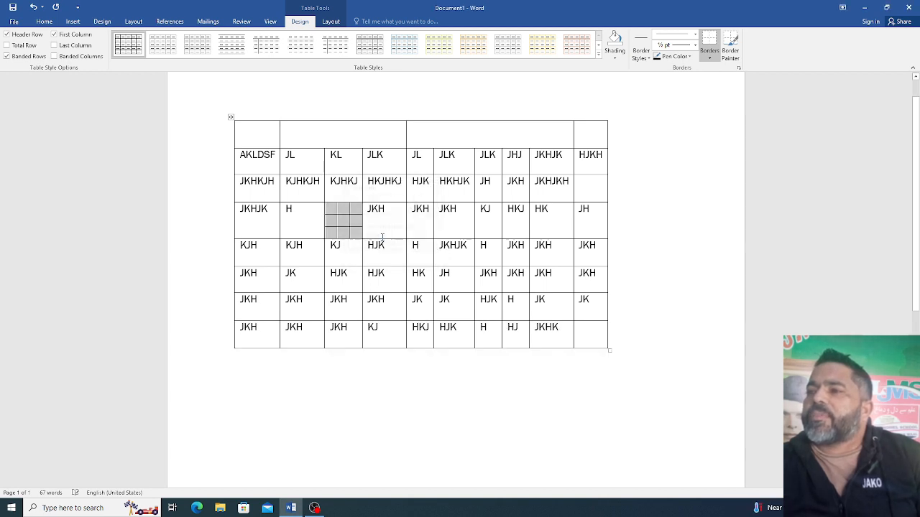
pyautogui.click(382, 227)
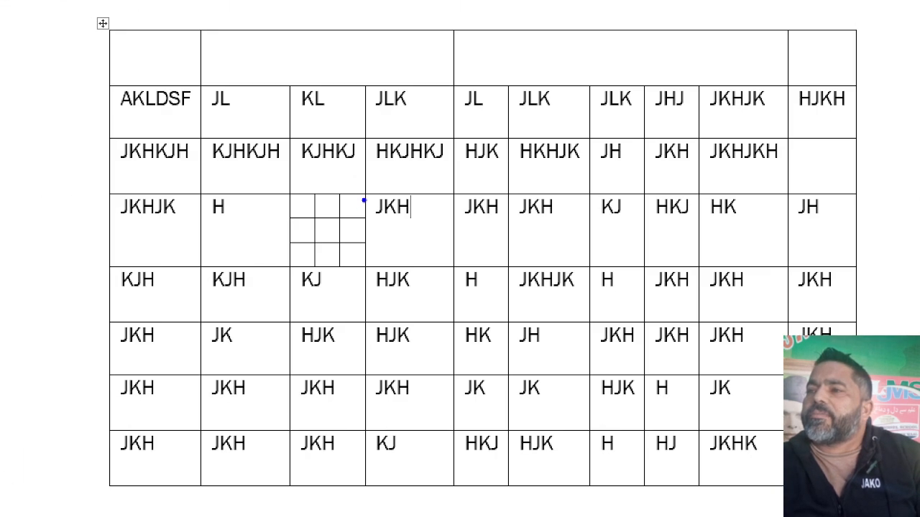
pyautogui.moveTo(345, 174)
pyautogui.mouseDown()
pyautogui.moveTo(306, 167)
pyautogui.moveTo(275, 191)
pyautogui.moveTo(275, 260)
pyautogui.moveTo(330, 289)
pyautogui.moveTo(392, 256)
pyautogui.moveTo(371, 189)
pyautogui.moveTo(338, 174)
pyautogui.mouseUp()
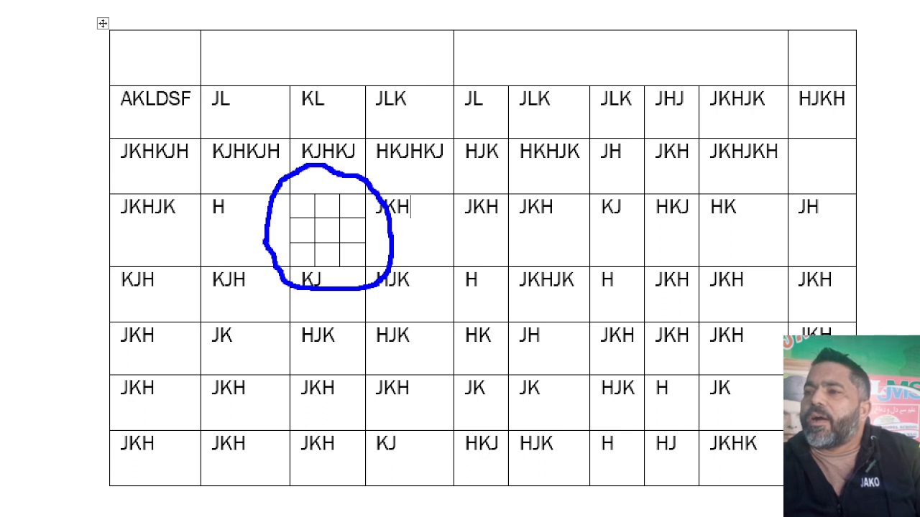
pyautogui.moveTo(302, 205)
pyautogui.mouseDown()
pyautogui.moveTo(302, 266)
pyautogui.moveTo(326, 214)
pyautogui.moveTo(332, 258)
pyautogui.mouseUp()
pyautogui.moveTo(353, 202); pyautogui.dragTo(350, 270)
pyautogui.moveTo(284, 198); pyautogui.dragTo(377, 195)
pyautogui.moveTo(262, 234); pyautogui.dragTo(388, 230)
pyautogui.moveTo(256, 257); pyautogui.dragTo(411, 256)
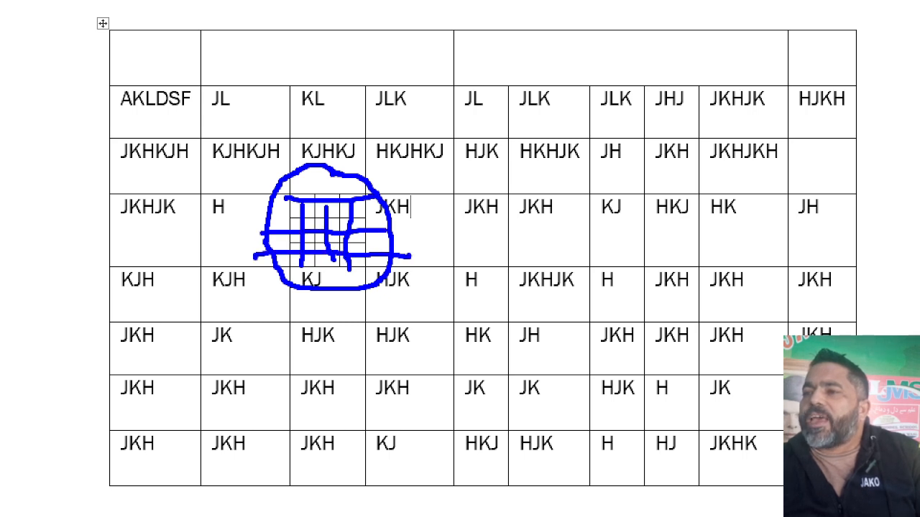
pyautogui.press('Escape')
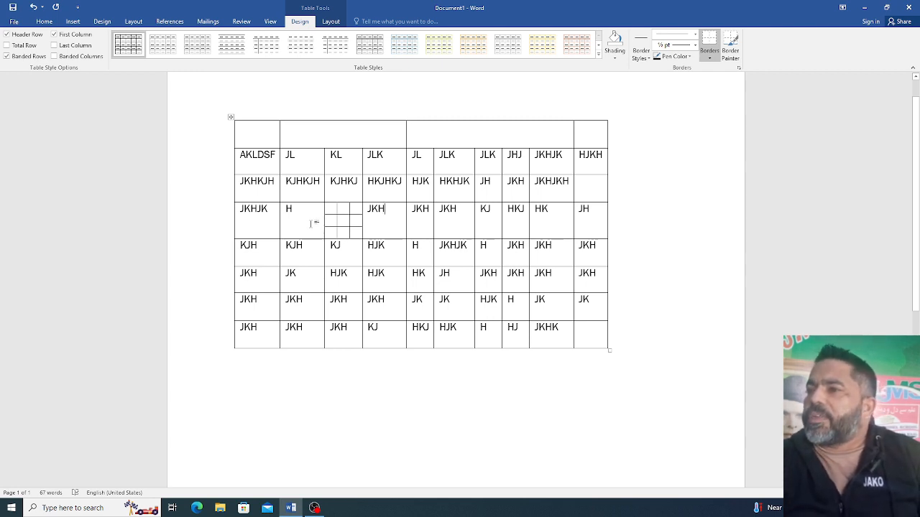
# - Append "DF" to the text in the second row's fourth cell so it reads "JLKDF"
pyautogui.rightClick(397, 165)
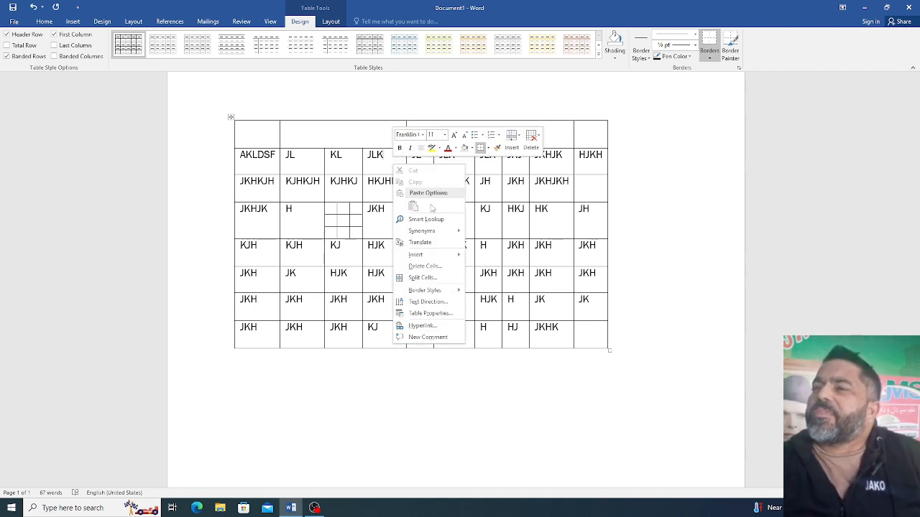
pyautogui.moveTo(434, 293)
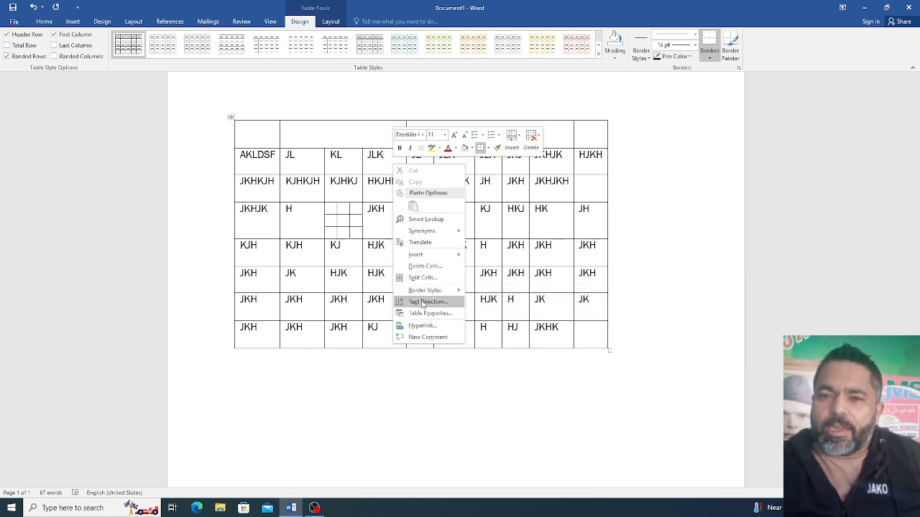
pyautogui.click(431, 369)
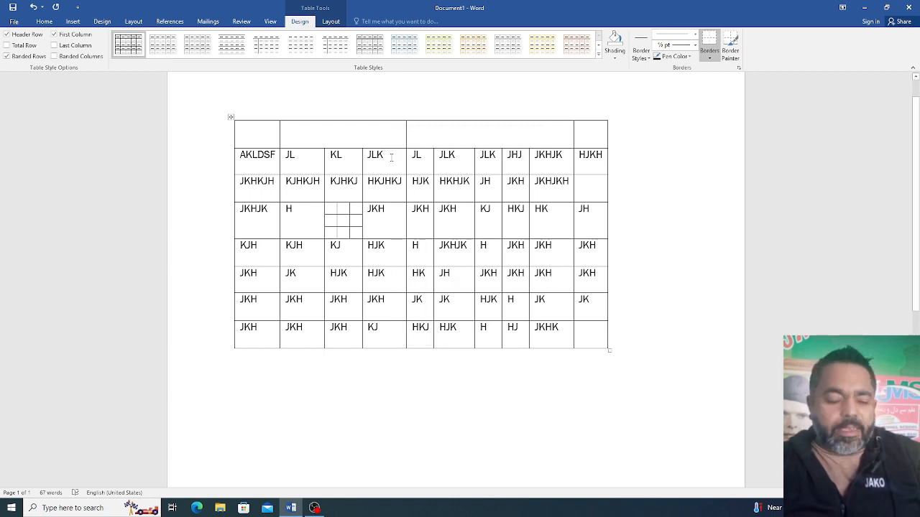
pyautogui.write('DF')
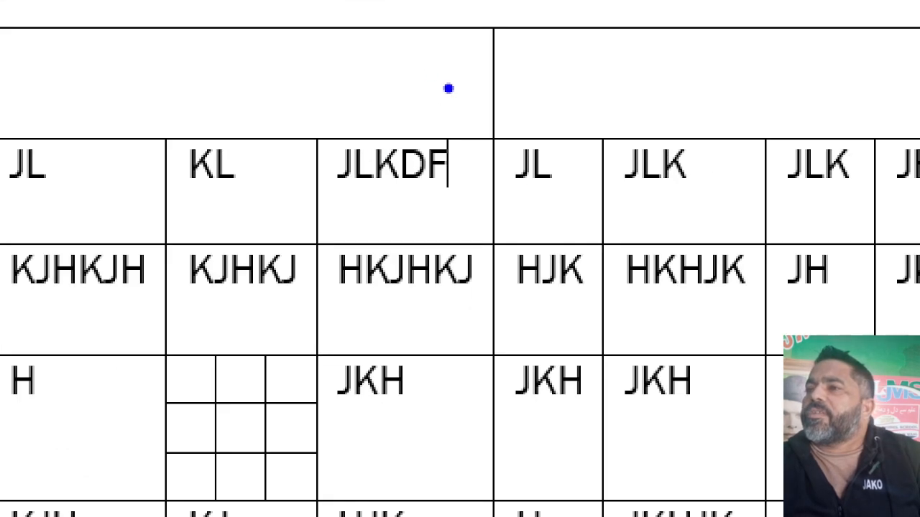
pyautogui.moveTo(435, 74)
pyautogui.mouseDown()
pyautogui.moveTo(286, 93)
pyautogui.moveTo(415, 329)
pyautogui.moveTo(493, 50)
pyautogui.moveTo(397, 66)
pyautogui.mouseUp()
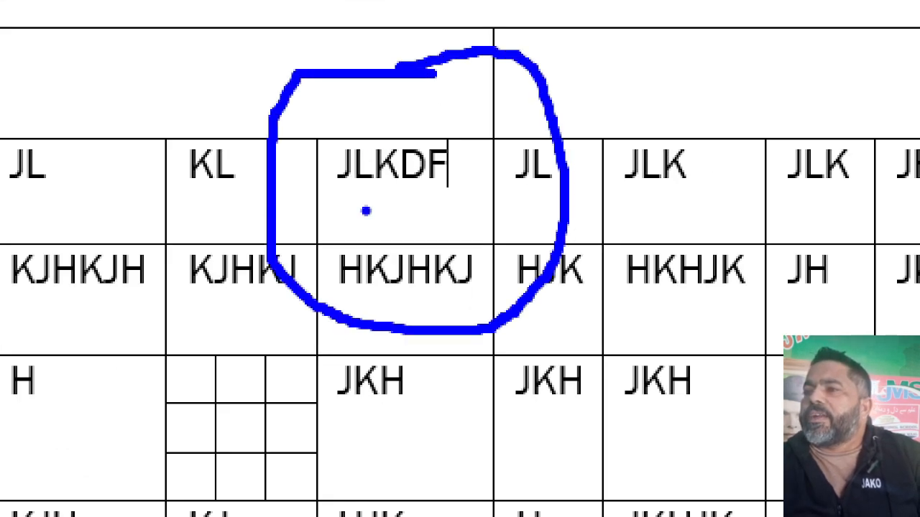
pyautogui.moveTo(335, 194); pyautogui.dragTo(531, 216)
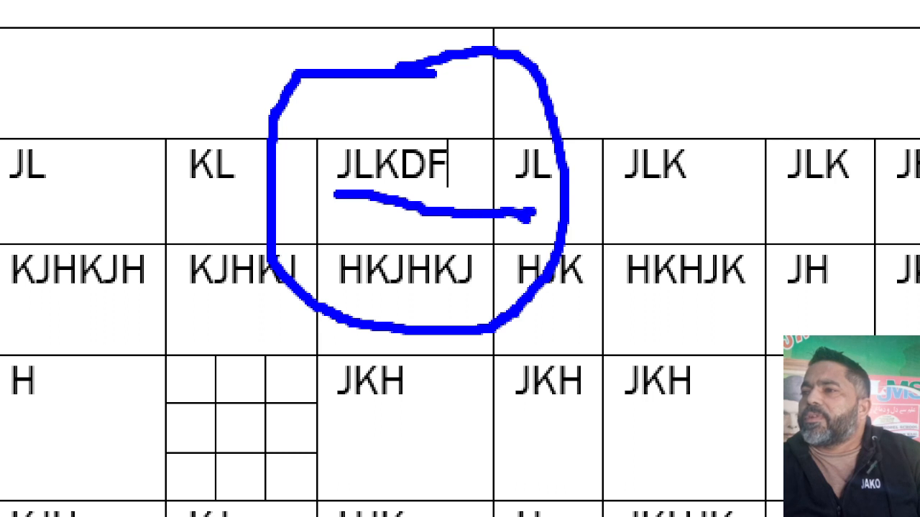
pyautogui.moveTo(138, 189); pyautogui.dragTo(918, 159)
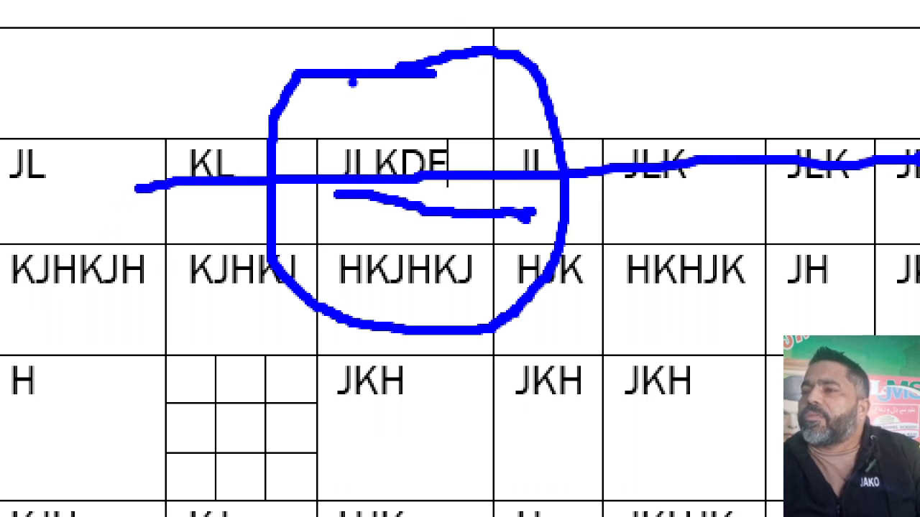
pyautogui.moveTo(214, 12)
pyautogui.mouseDown()
pyautogui.moveTo(224, 119)
pyautogui.moveTo(195, 392)
pyautogui.moveTo(214, 455)
pyautogui.mouseUp()
pyautogui.moveTo(164, 280)
pyautogui.mouseDown()
pyautogui.moveTo(180, 401)
pyautogui.moveTo(306, 255)
pyautogui.mouseUp()
pyautogui.press('Escape')
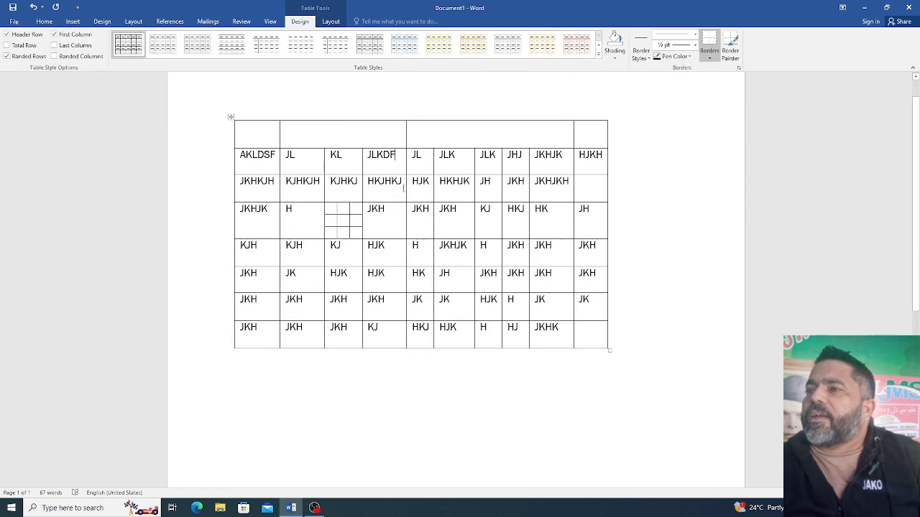
# - Rotate the text direction of the "JLKDF" cell in the second row so it reads vertically from bottom to top
pyautogui.moveTo(396, 158); pyautogui.dragTo(338, 157)
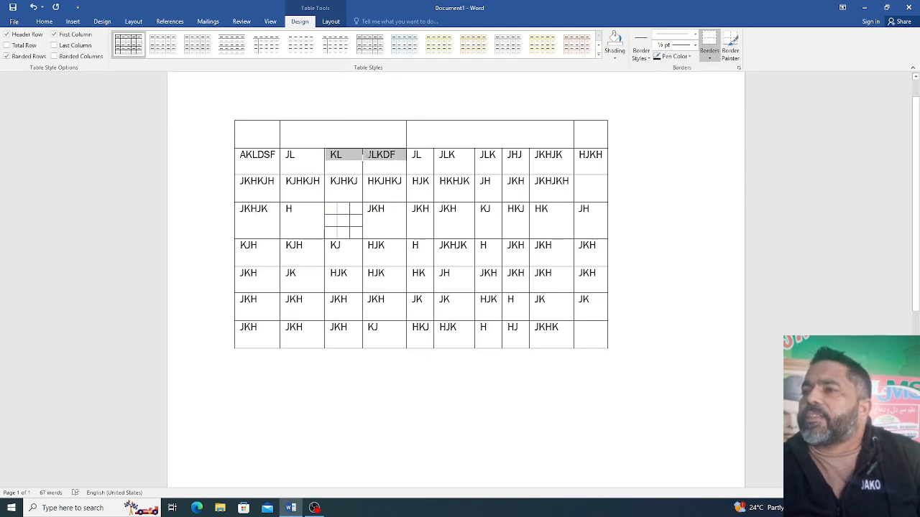
pyautogui.click(395, 160)
pyautogui.moveTo(395, 155); pyautogui.dragTo(368, 159)
pyautogui.rightClick(370, 161)
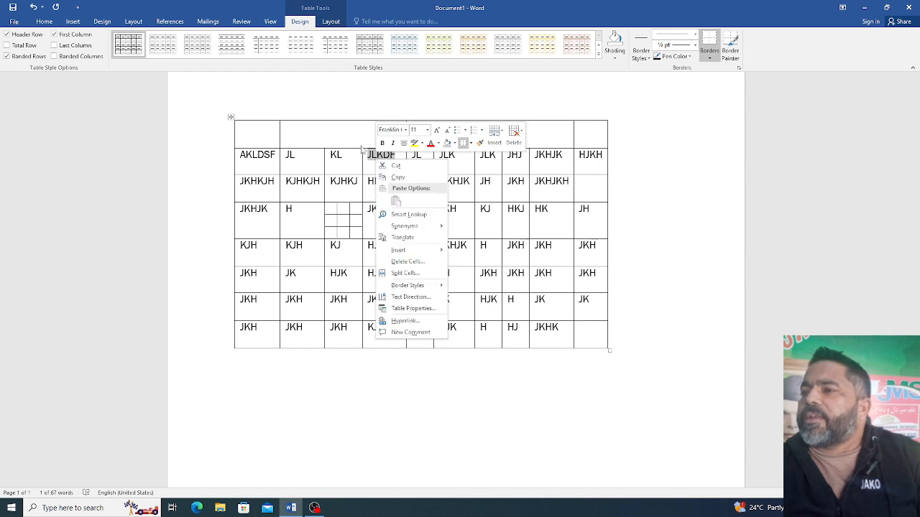
pyautogui.click(415, 297)
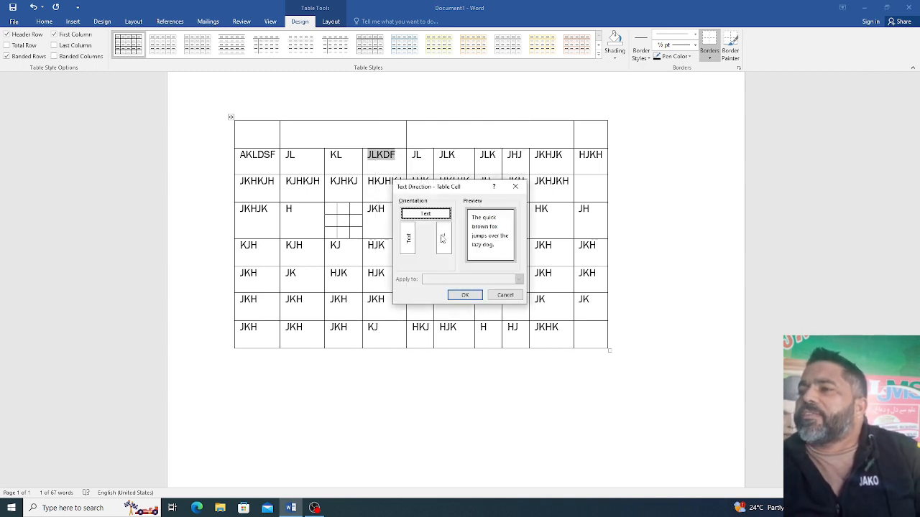
pyautogui.click(443, 239)
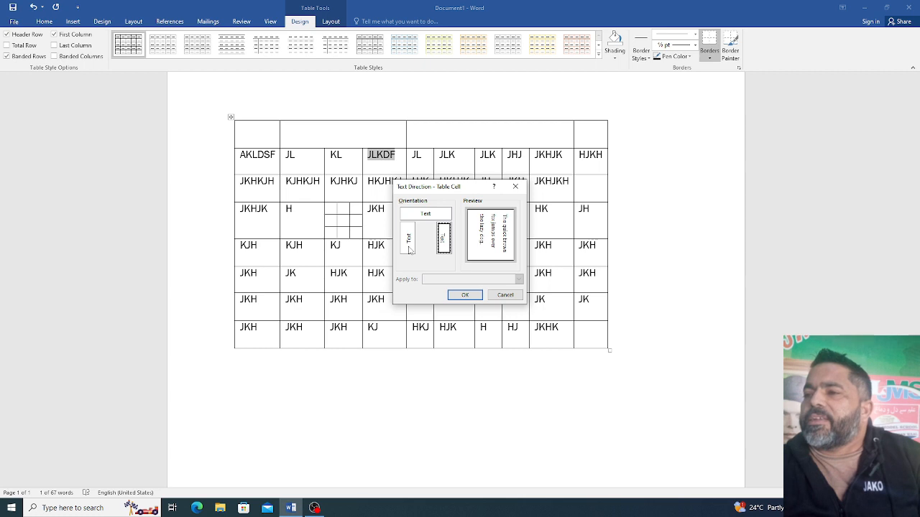
pyautogui.click(410, 251)
pyautogui.click(439, 250)
pyautogui.click(409, 250)
pyautogui.click(465, 295)
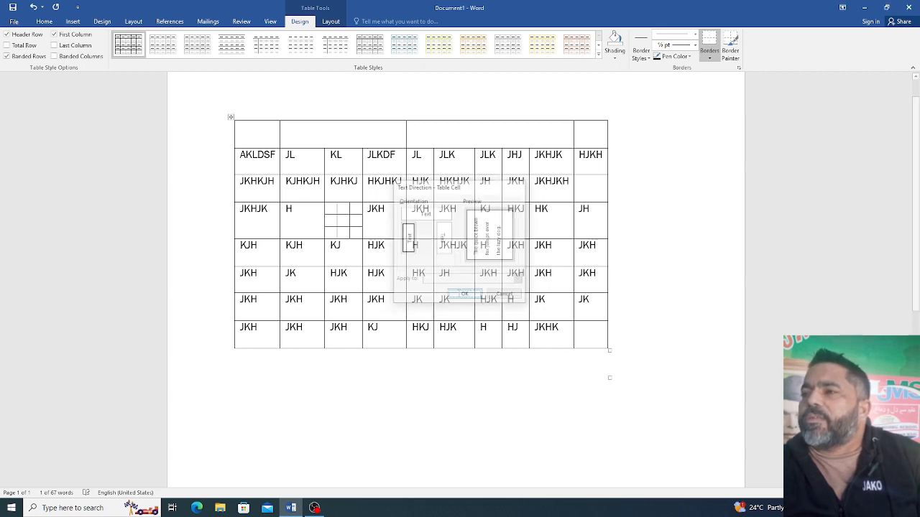
pyautogui.click(391, 195)
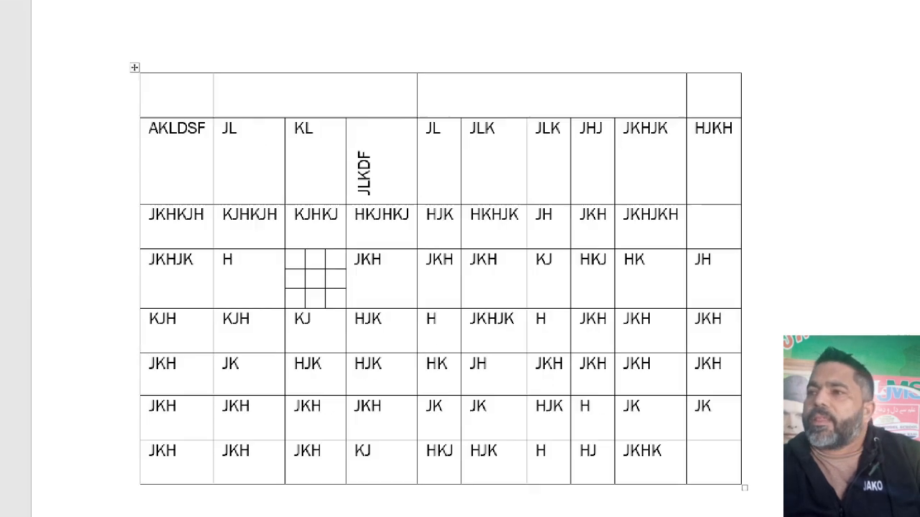
pyautogui.moveTo(268, 295)
pyautogui.mouseDown()
pyautogui.moveTo(396, 263)
pyautogui.moveTo(869, 263)
pyautogui.mouseUp()
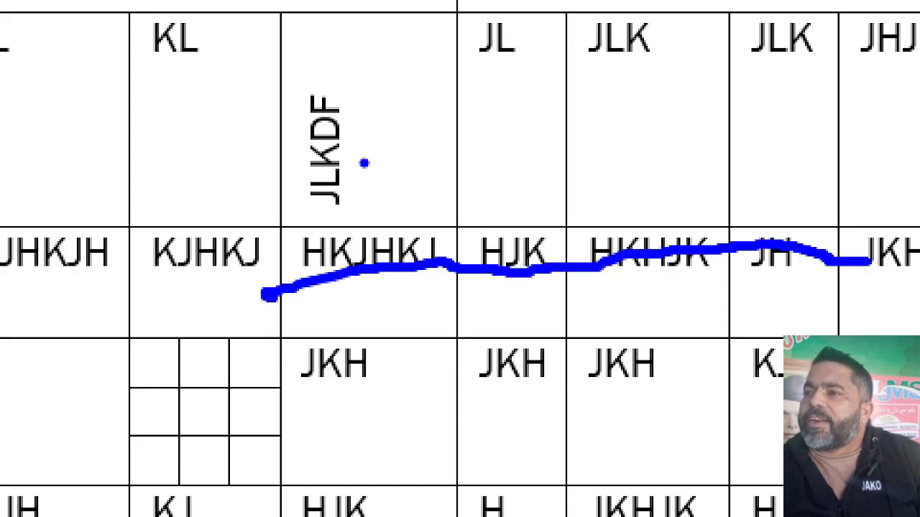
pyautogui.moveTo(353, 8); pyautogui.dragTo(312, 220)
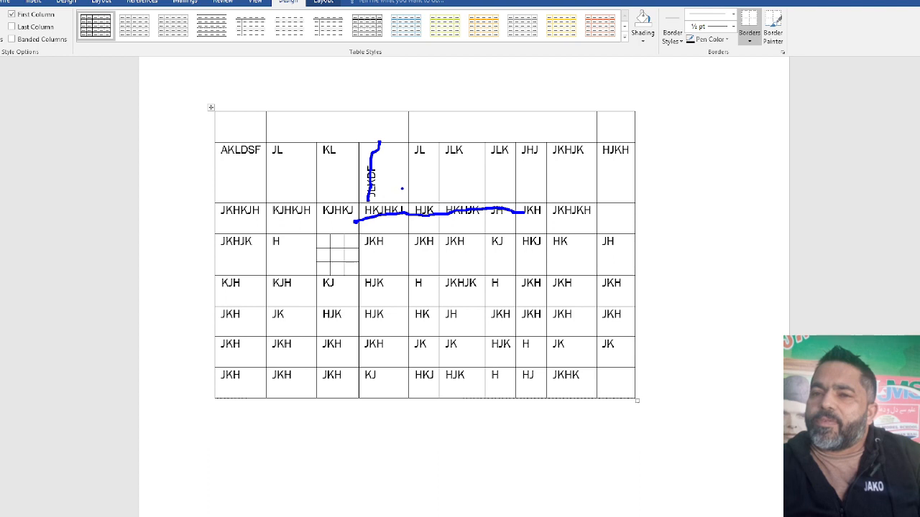
pyautogui.press('Escape')
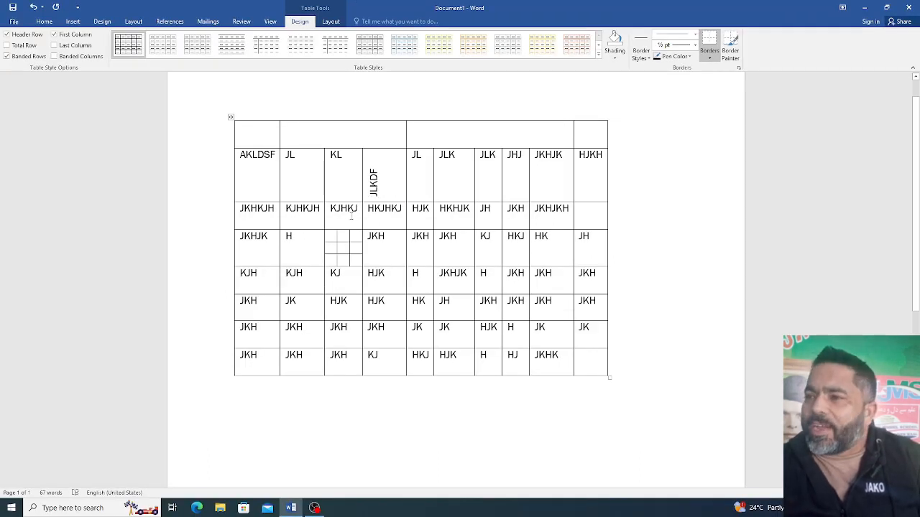
pyautogui.rightClick(349, 221)
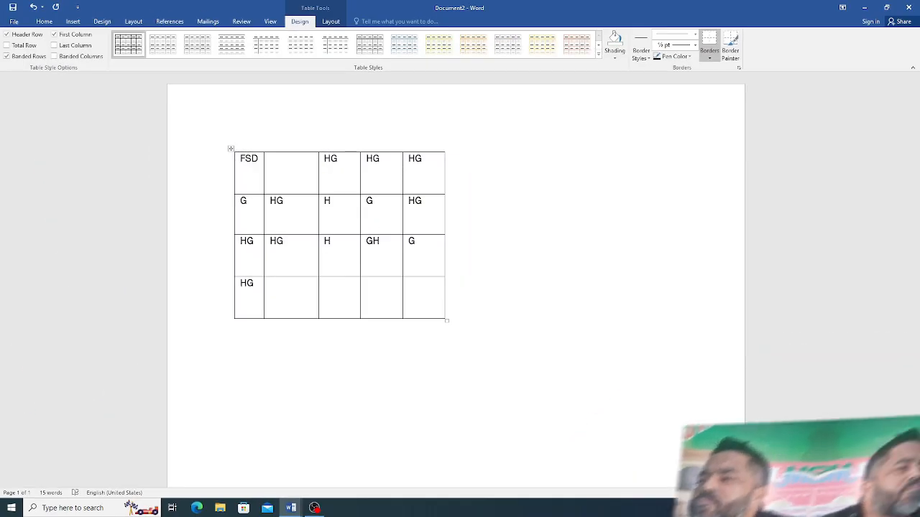
pyautogui.rightClick(302, 213)
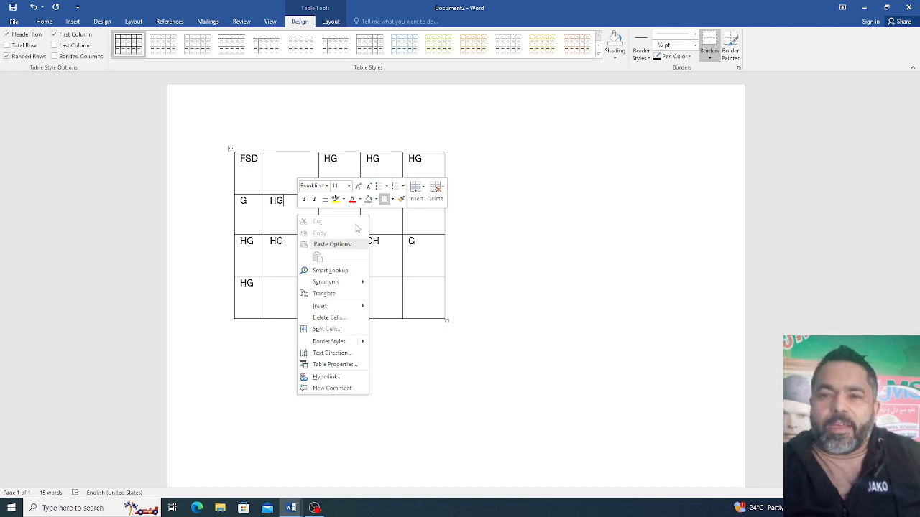
pyautogui.click(424, 262)
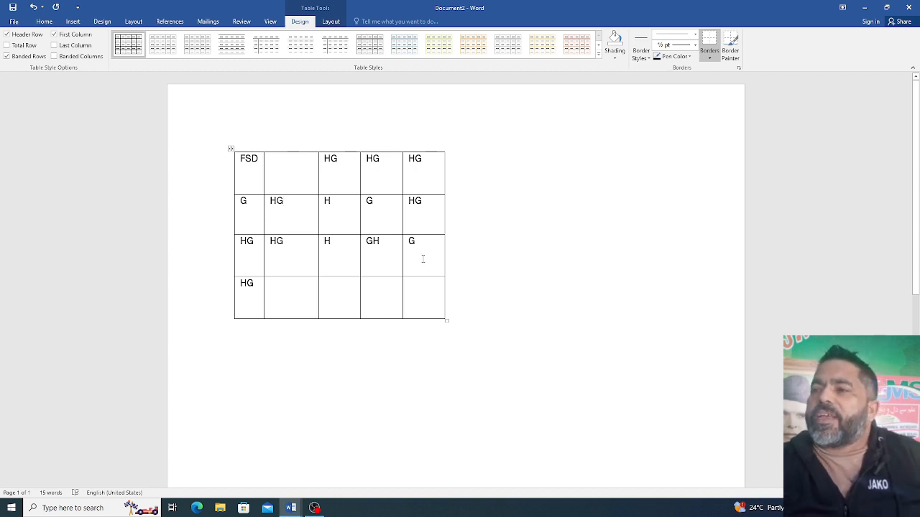
pyautogui.rightClick(423, 259)
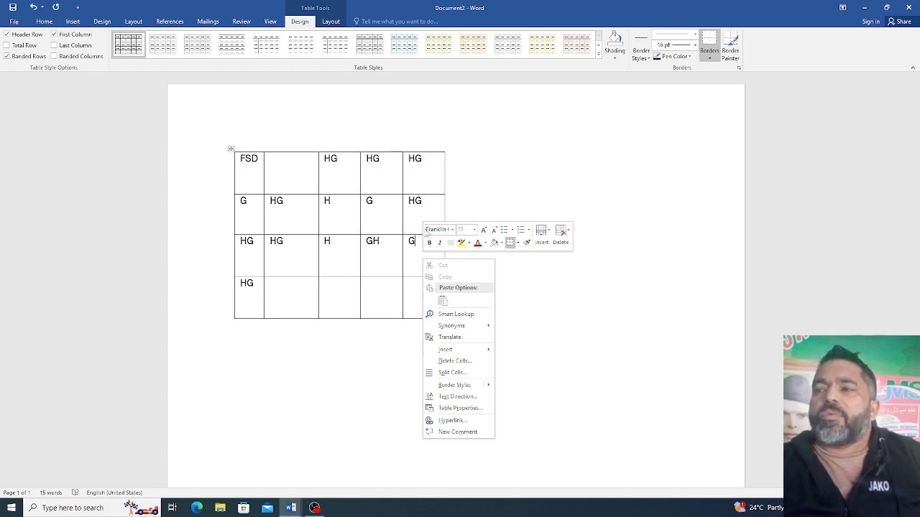
pyautogui.press('Escape')
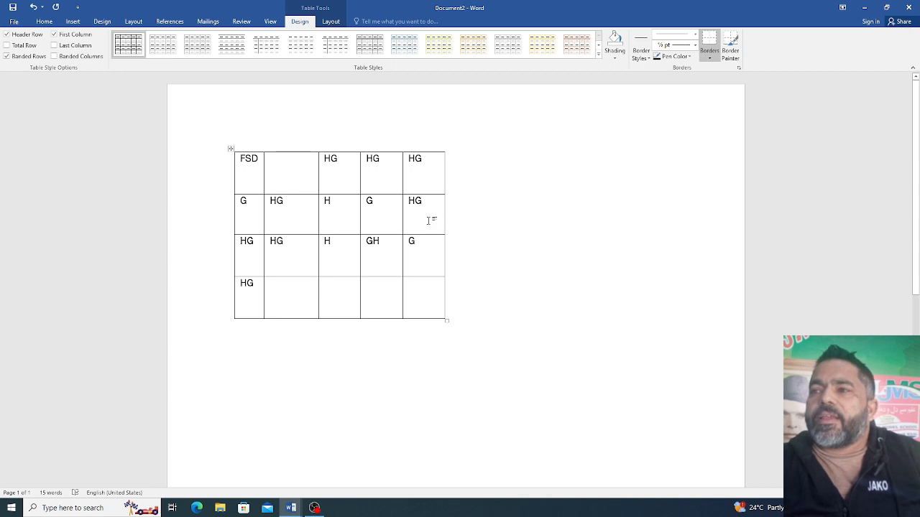
# - Insert a new column to the right of the fifth column in the Document2 table
pyautogui.rightClick(429, 223)
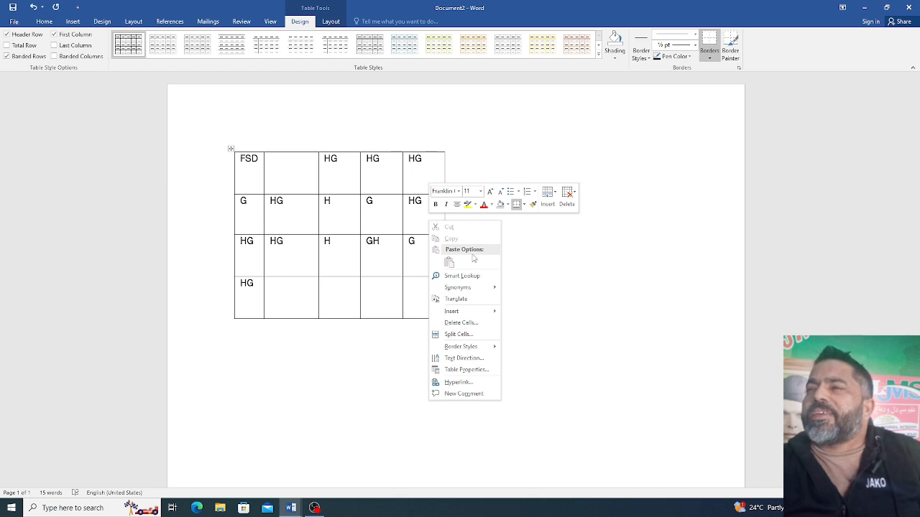
pyautogui.moveTo(471, 313)
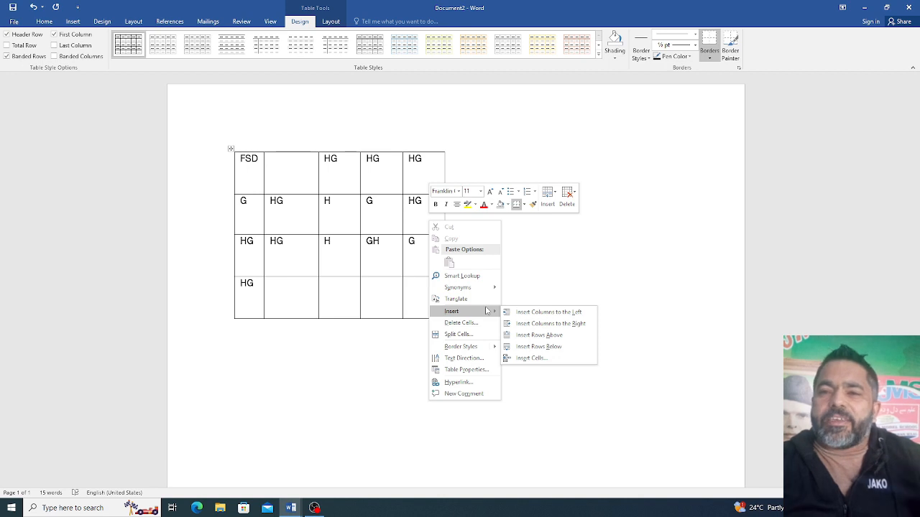
pyautogui.click(523, 324)
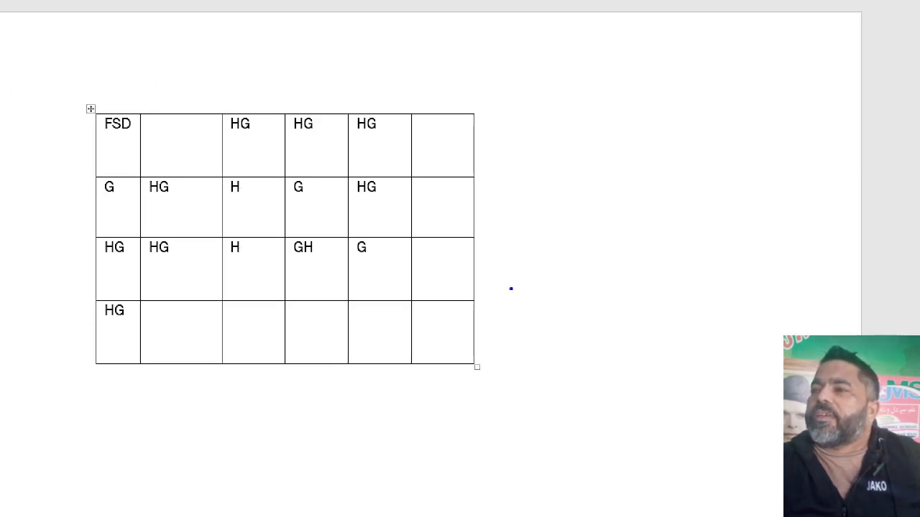
pyautogui.moveTo(371, 62)
pyautogui.mouseDown()
pyautogui.moveTo(364, 192)
pyautogui.moveTo(470, 415)
pyautogui.moveTo(444, 94)
pyautogui.moveTo(382, 92)
pyautogui.mouseUp()
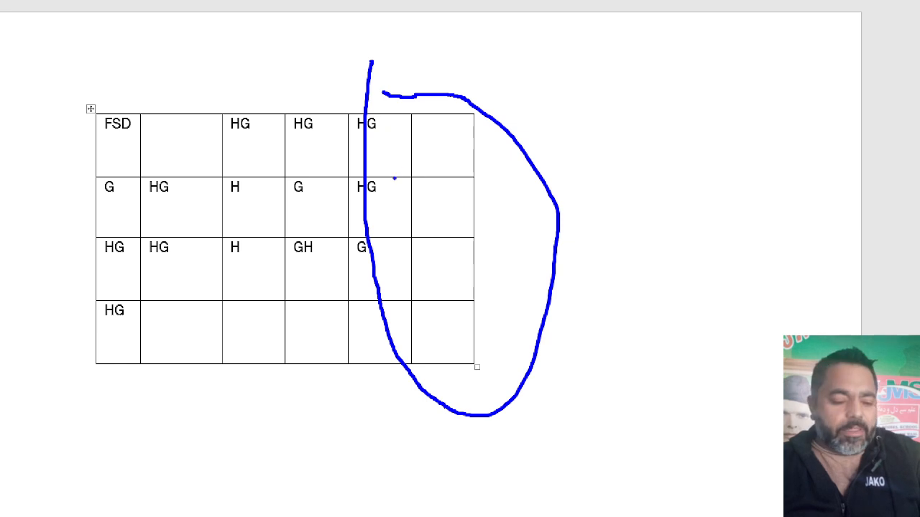
pyautogui.press('Escape')
# - Insert a new row above the second row of the table
pyautogui.rightClick(438, 219)
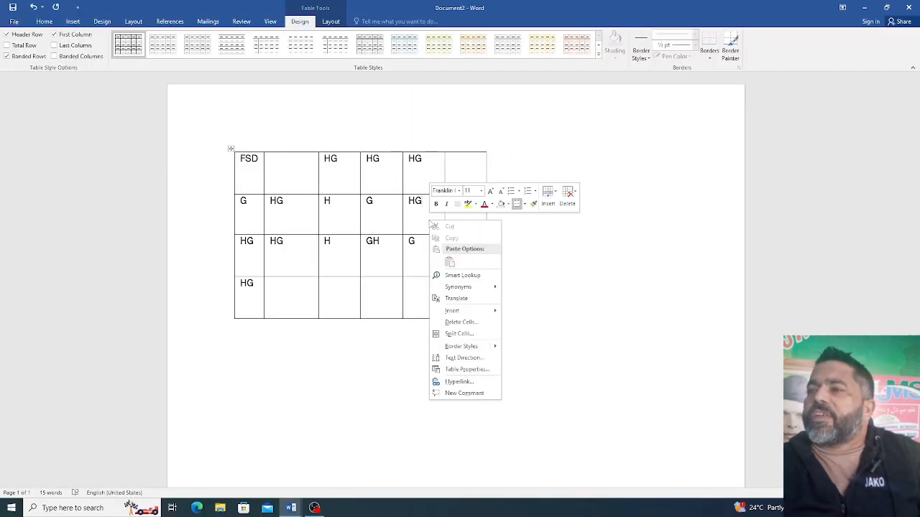
pyautogui.moveTo(466, 313)
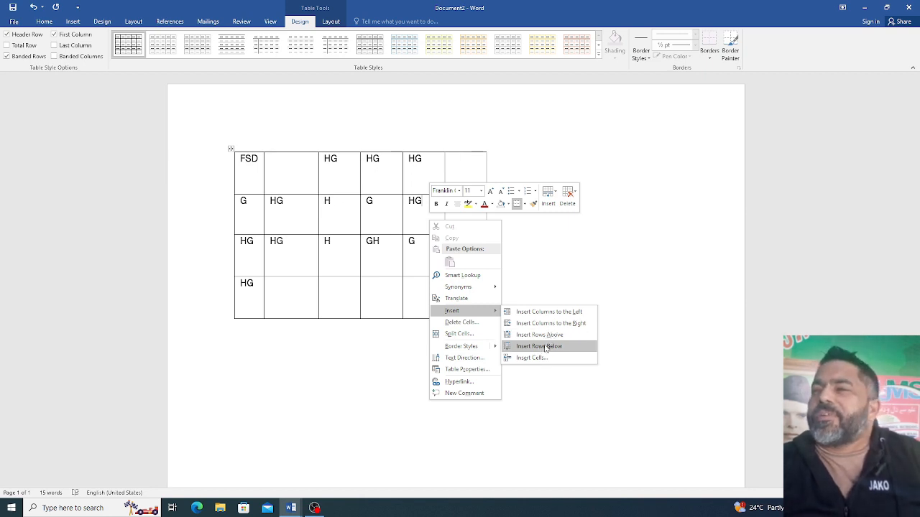
pyautogui.click(541, 335)
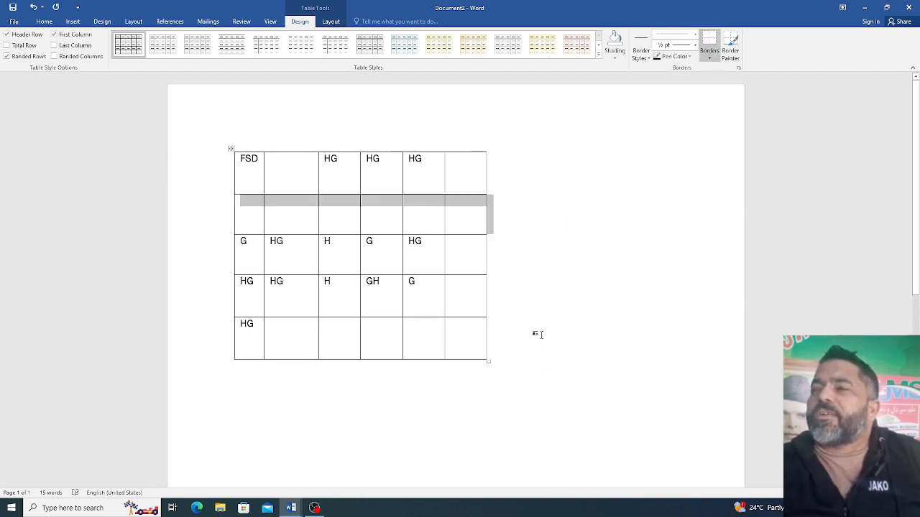
pyautogui.click(416, 264)
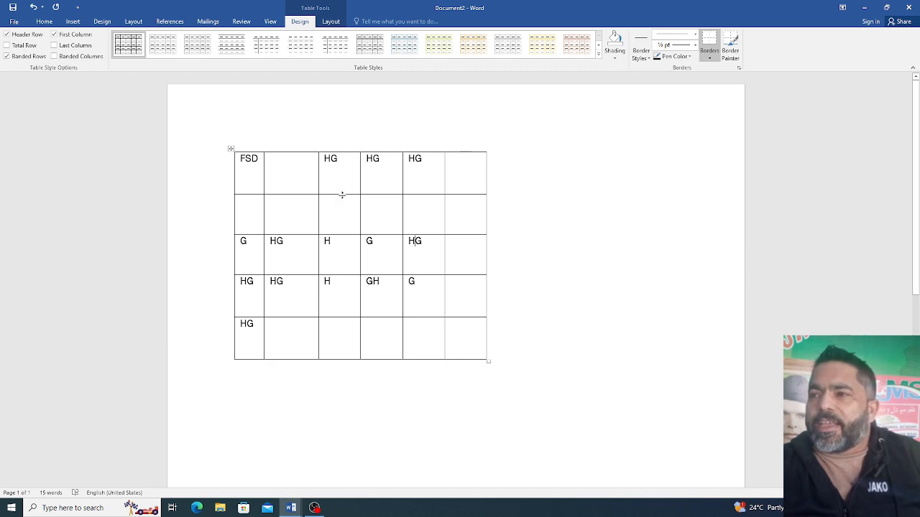
# - Delete the entire empty second row from the table
pyautogui.rightClick(303, 215)
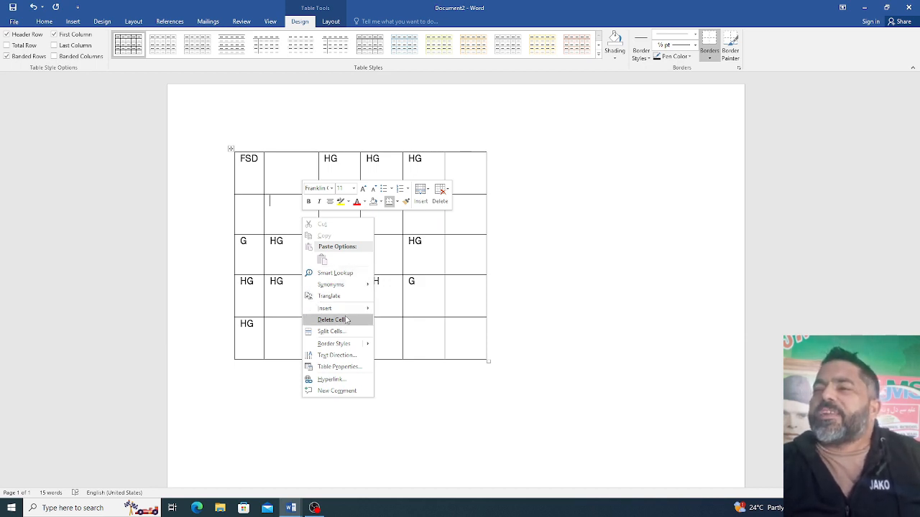
pyautogui.click(332, 320)
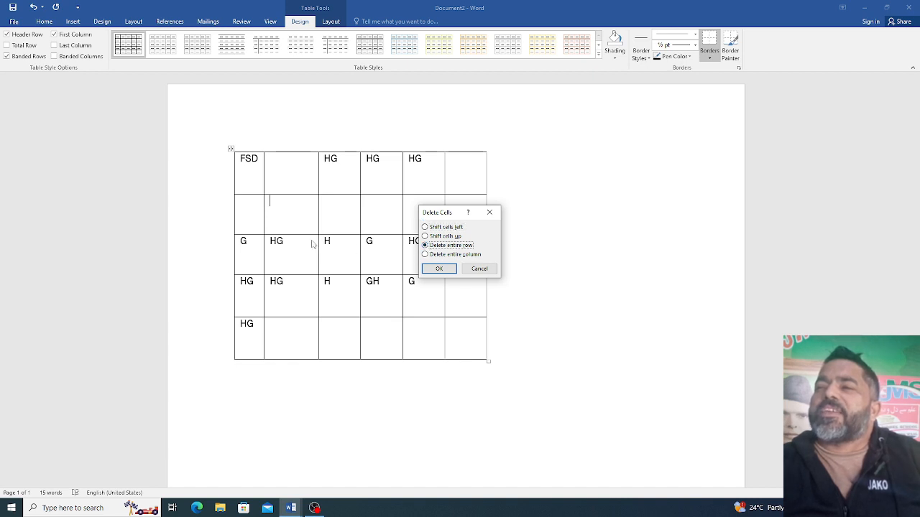
pyautogui.click(439, 269)
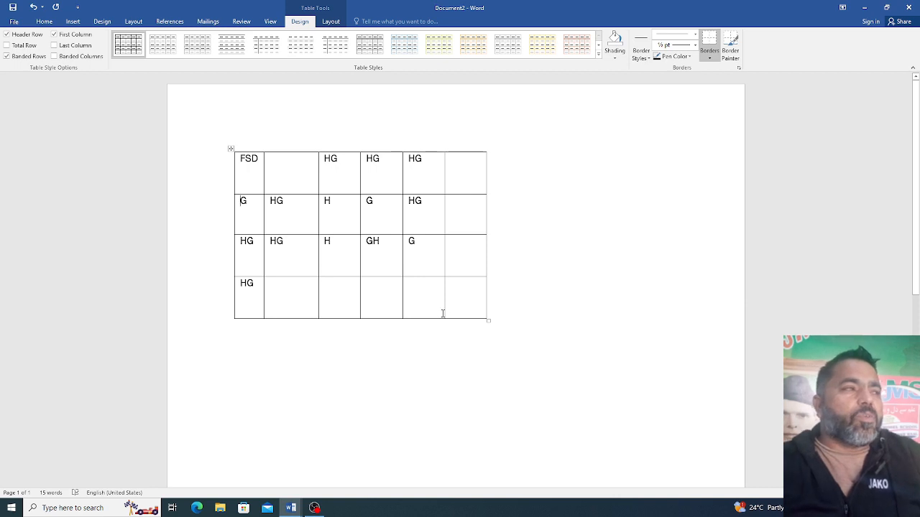
# - Delete the table's entire fourth column, using the first-row "HG" cell as the reference
pyautogui.rightClick(387, 184)
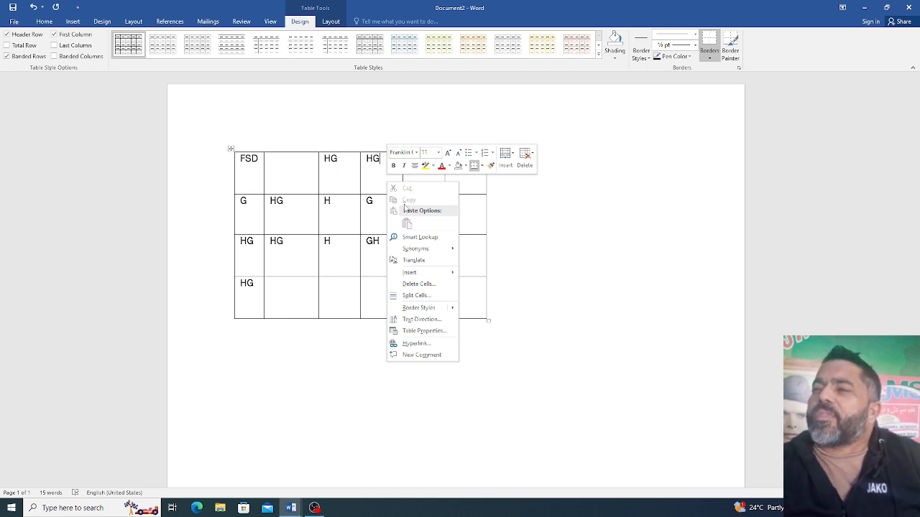
pyautogui.click(421, 285)
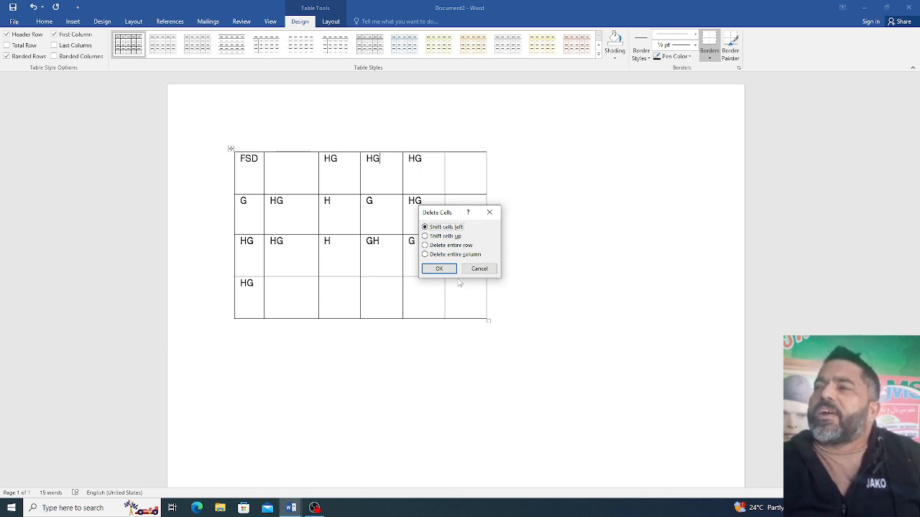
pyautogui.click(425, 255)
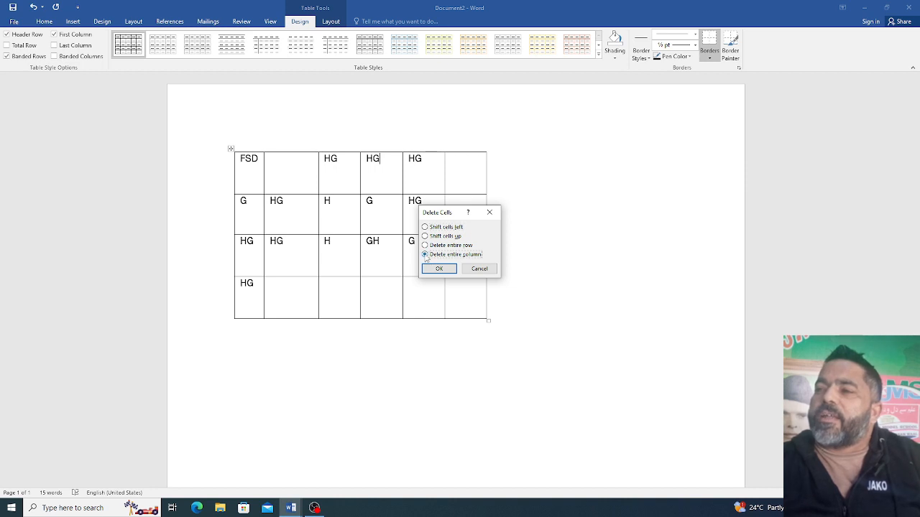
pyautogui.click(436, 269)
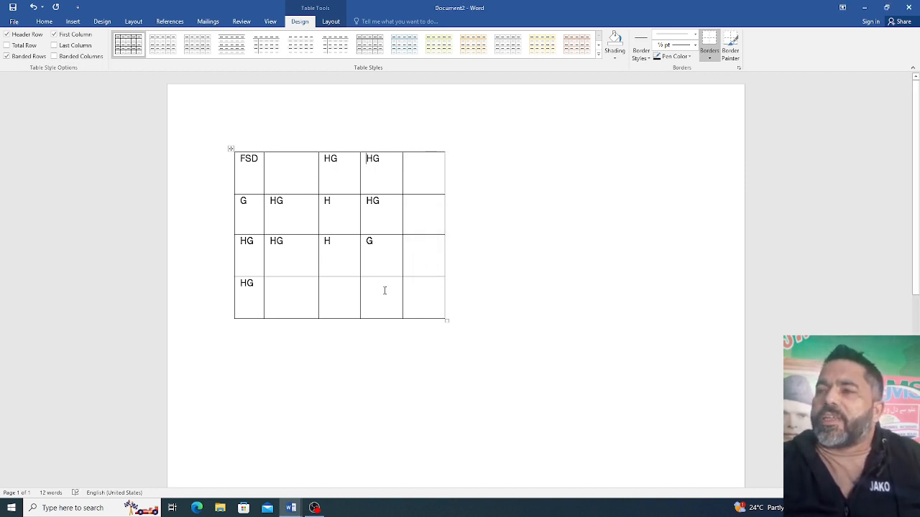
# - Open the available cell commands for the "H" cell in the second row, third column
pyautogui.rightClick(340, 213)
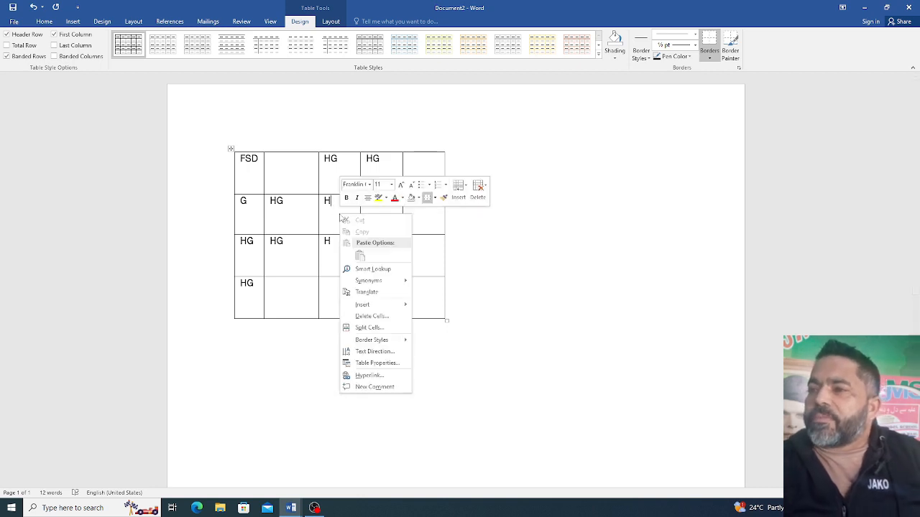